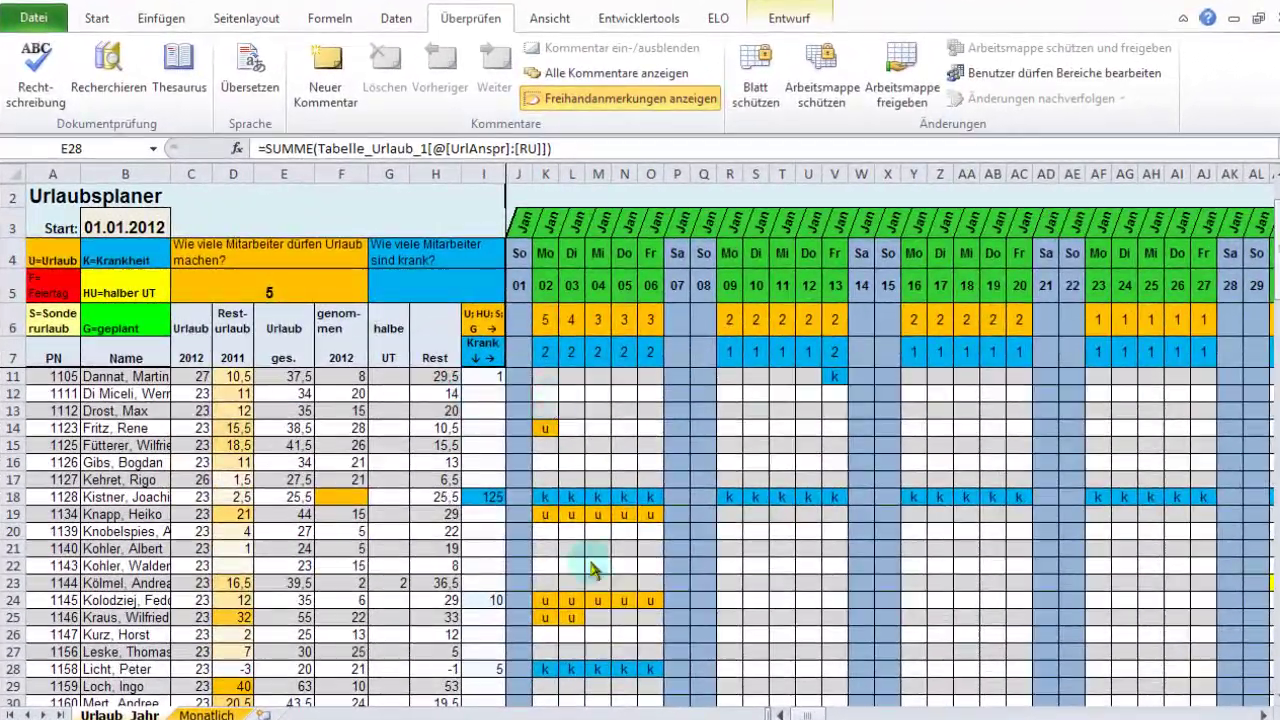
# Step: Move from the yearly planner to the Monatlich sheet and set its month selector to Juni
pyautogui.click(808, 714)
pyautogui.moveTo(808, 714)
pyautogui.mouseDown()
pyautogui.moveTo(978, 712)
pyautogui.moveTo(805, 713)
pyautogui.mouseUp()
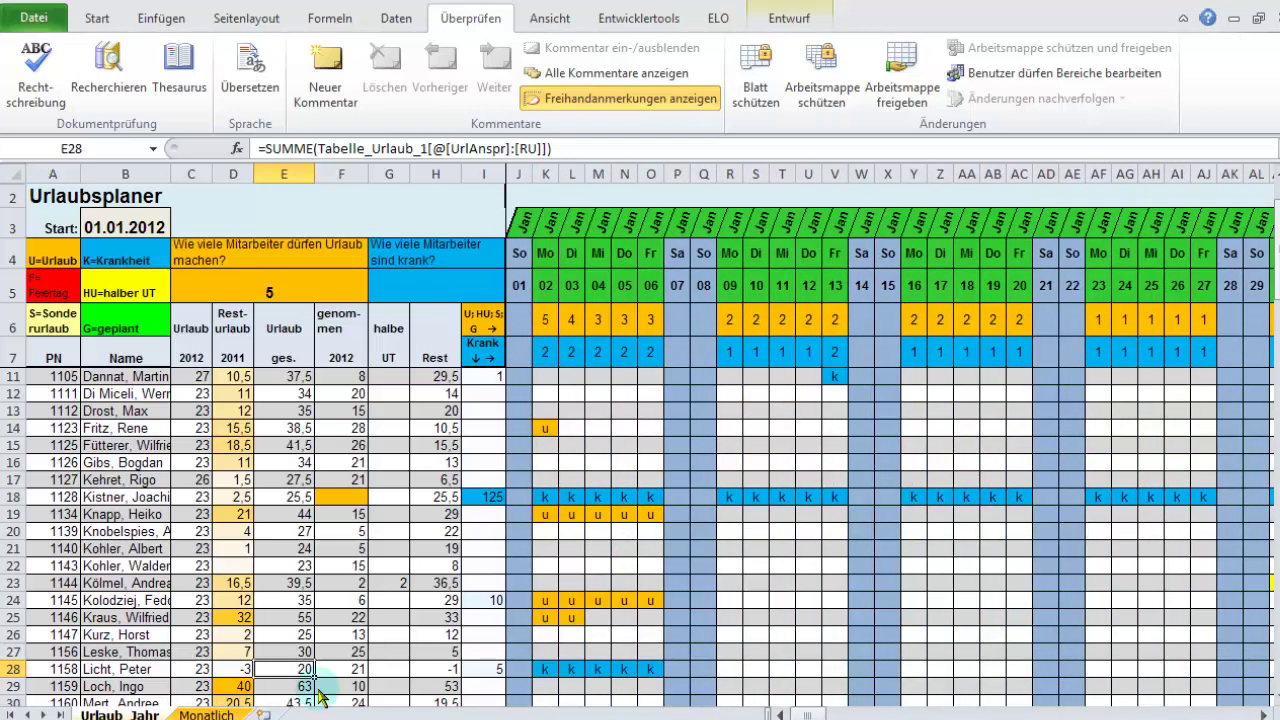
pyautogui.click(207, 714)
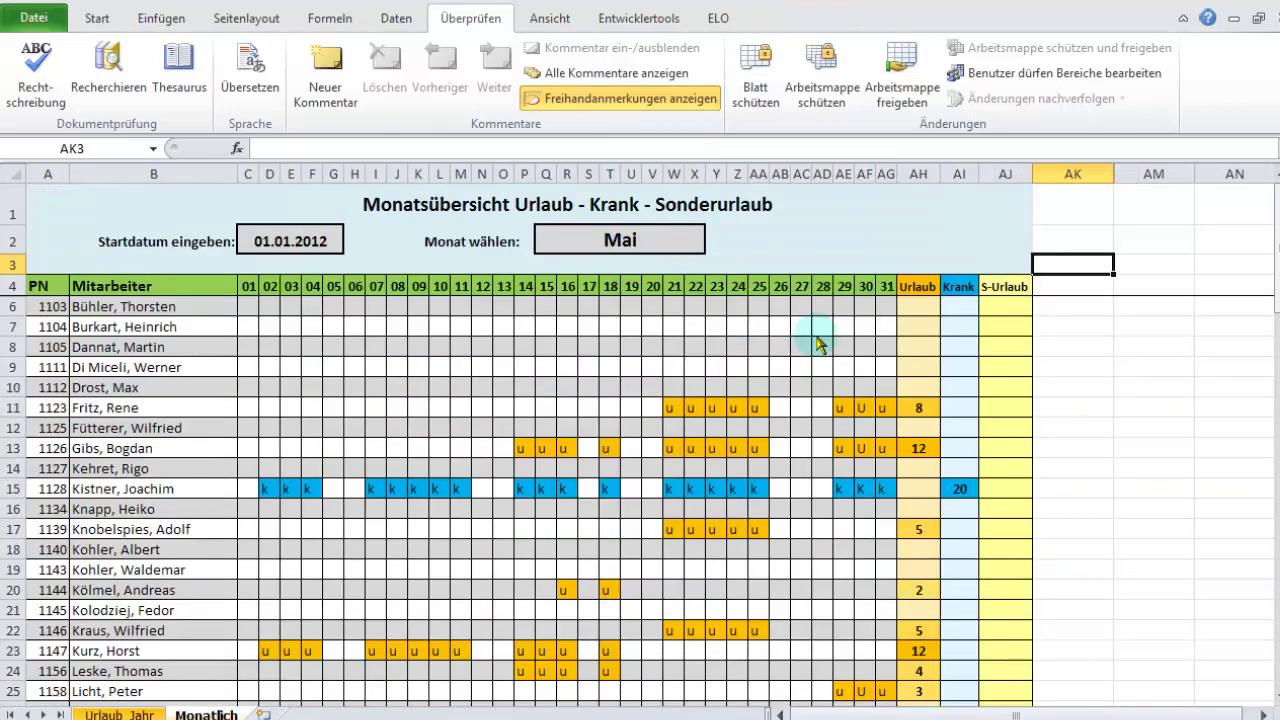
pyautogui.click(636, 242)
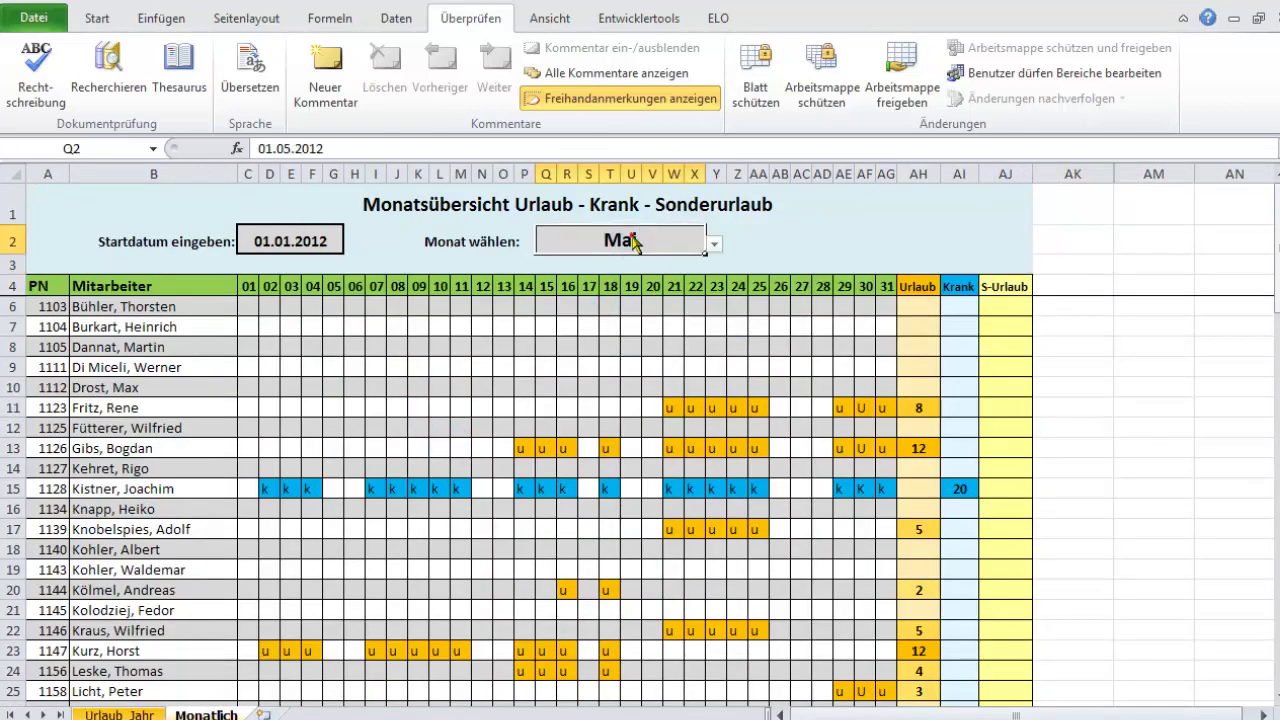
pyautogui.click(716, 246)
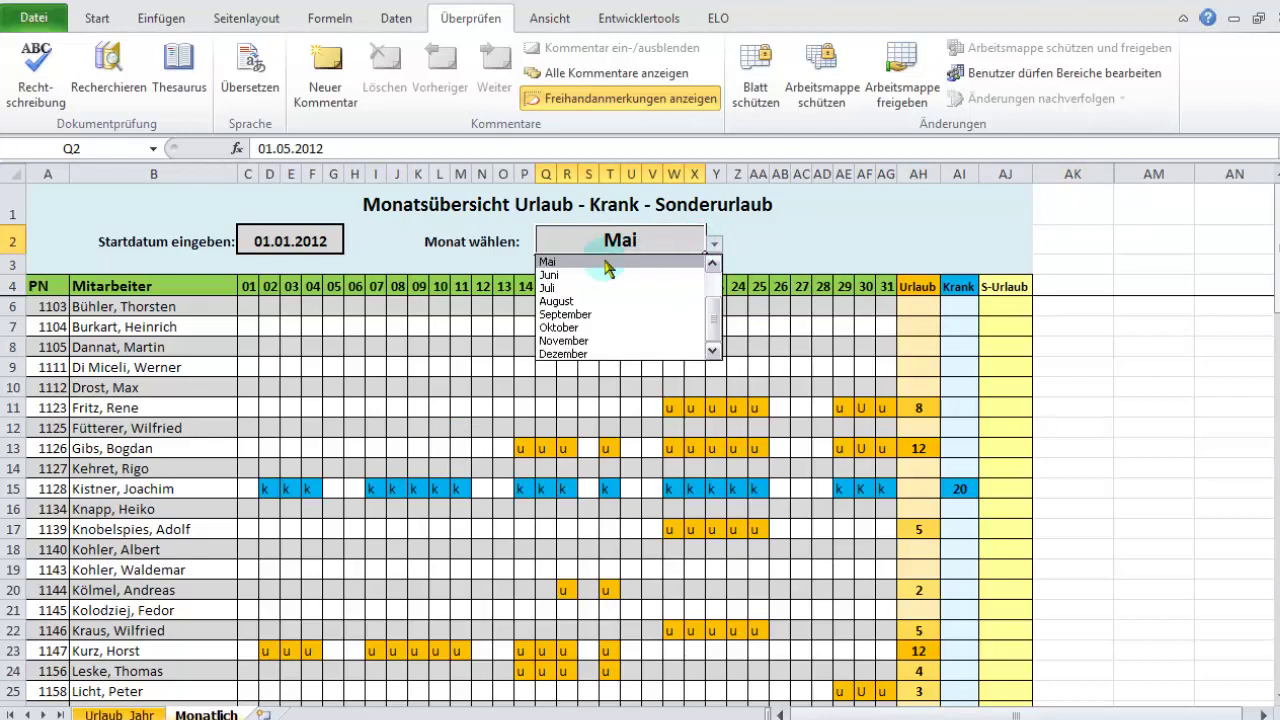
pyautogui.click(588, 276)
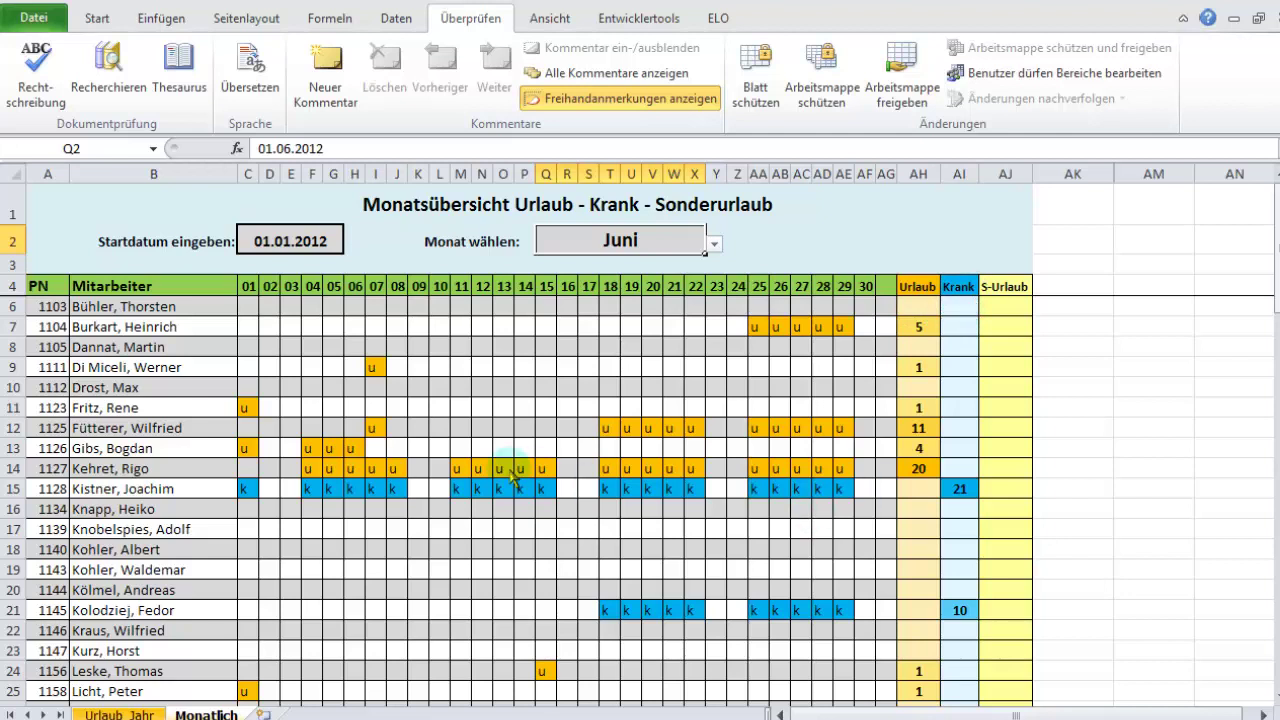
pyautogui.click(482, 428)
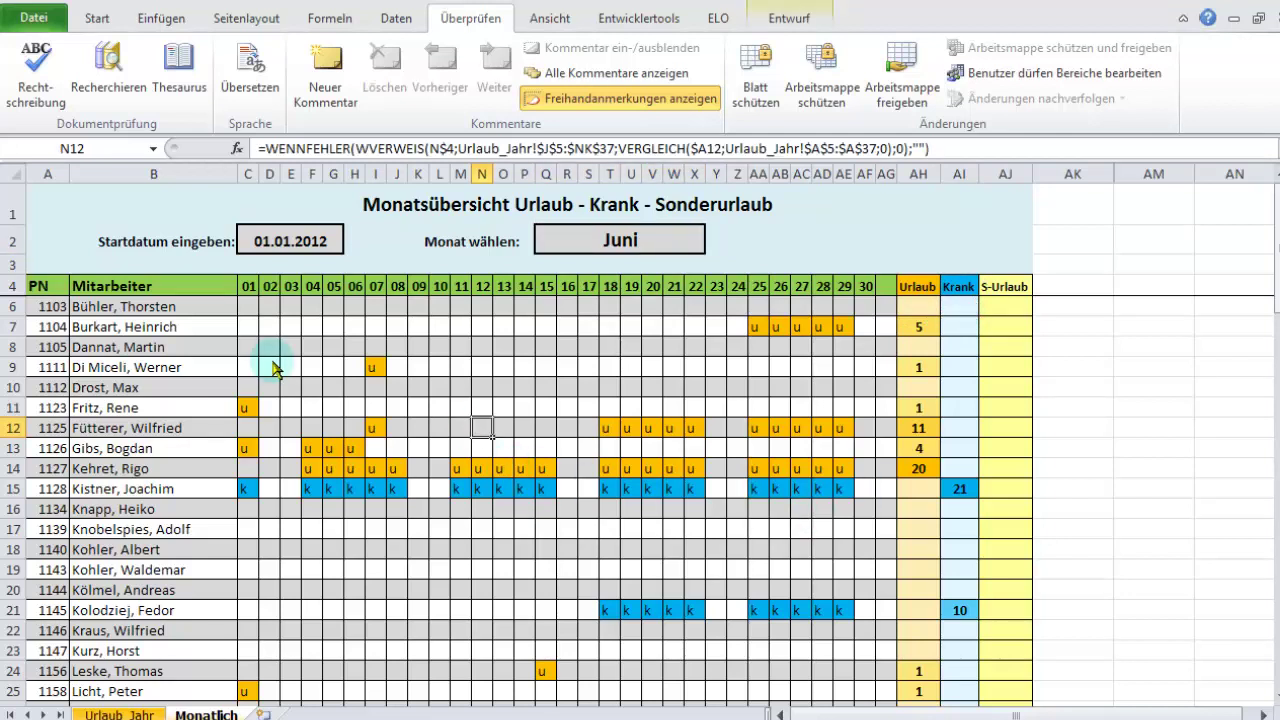
pyautogui.click(322, 20)
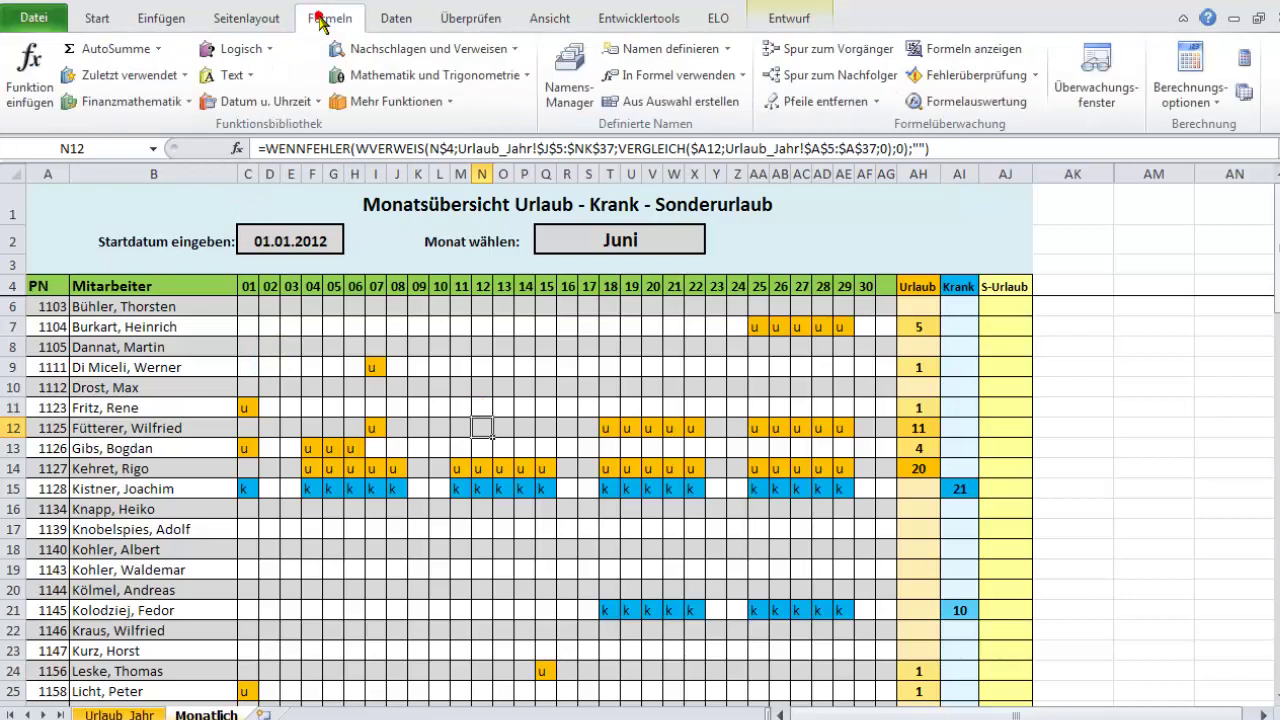
pyautogui.click(957, 47)
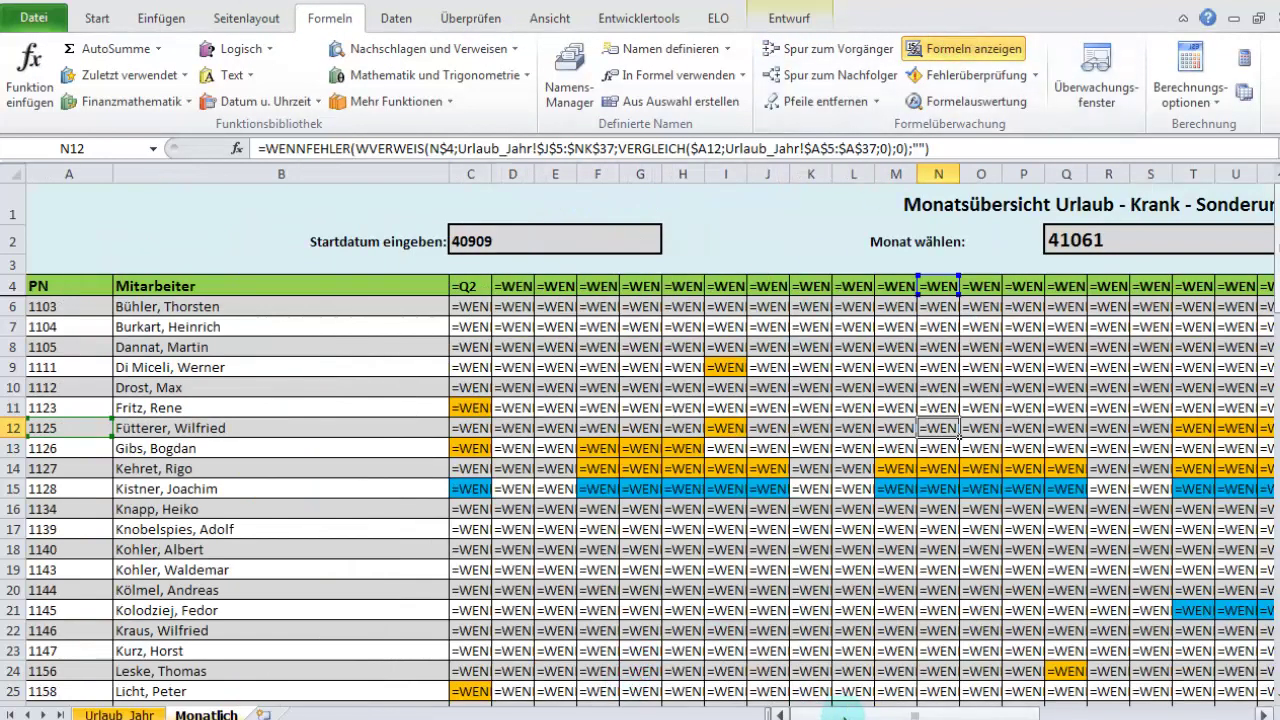
pyautogui.moveTo(843, 715); pyautogui.dragTo(845, 716)
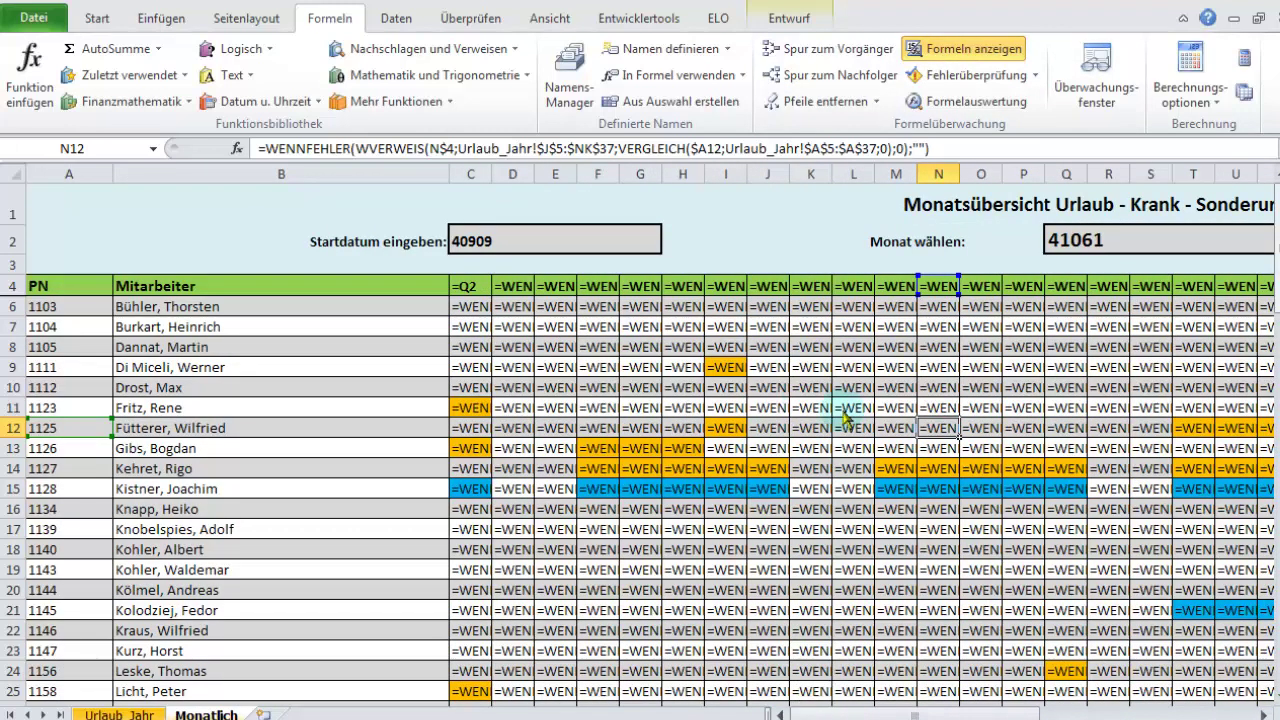
pyautogui.click(973, 55)
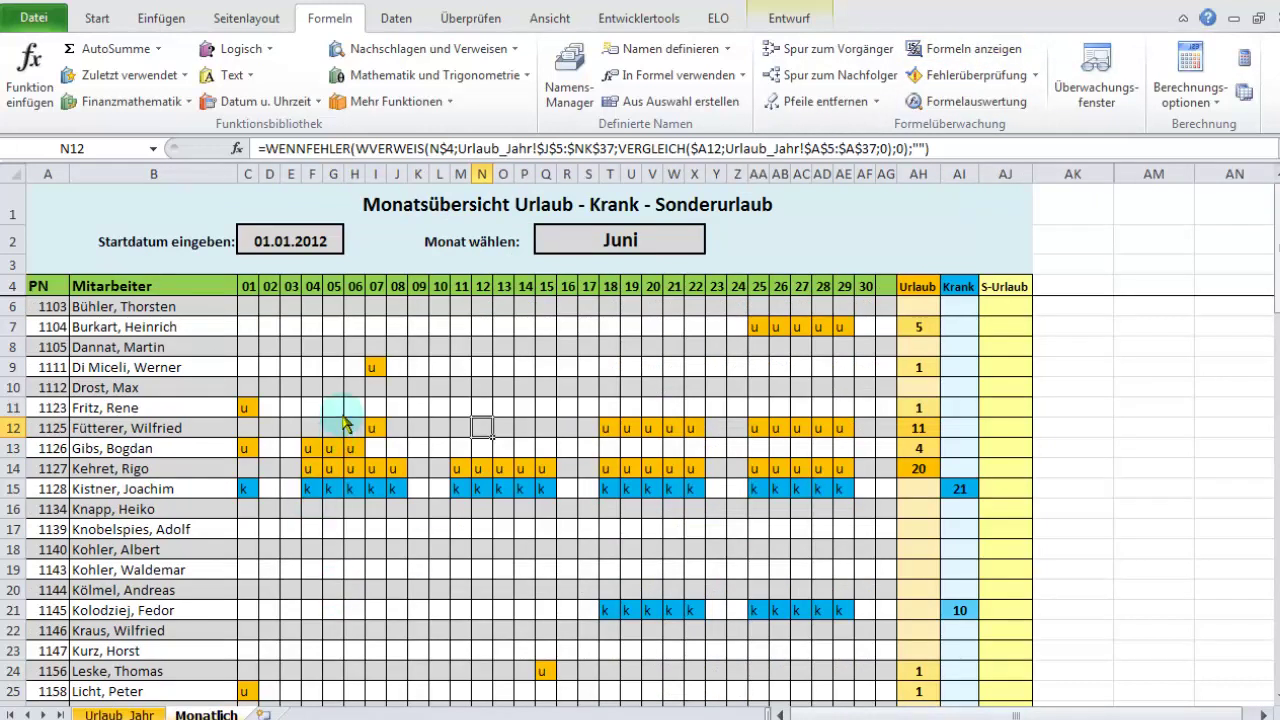
pyautogui.click(470, 18)
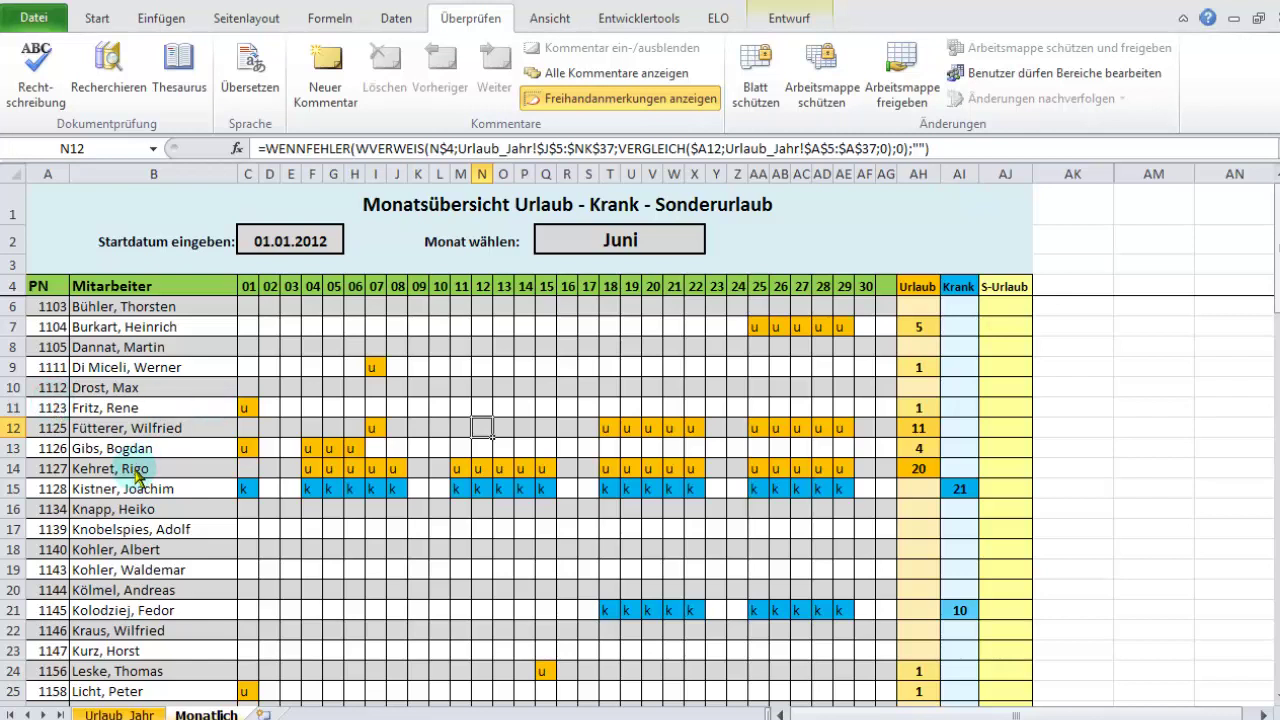
pyautogui.scroll(-2, 138, 479)
pyautogui.scroll(-1, 138, 484)
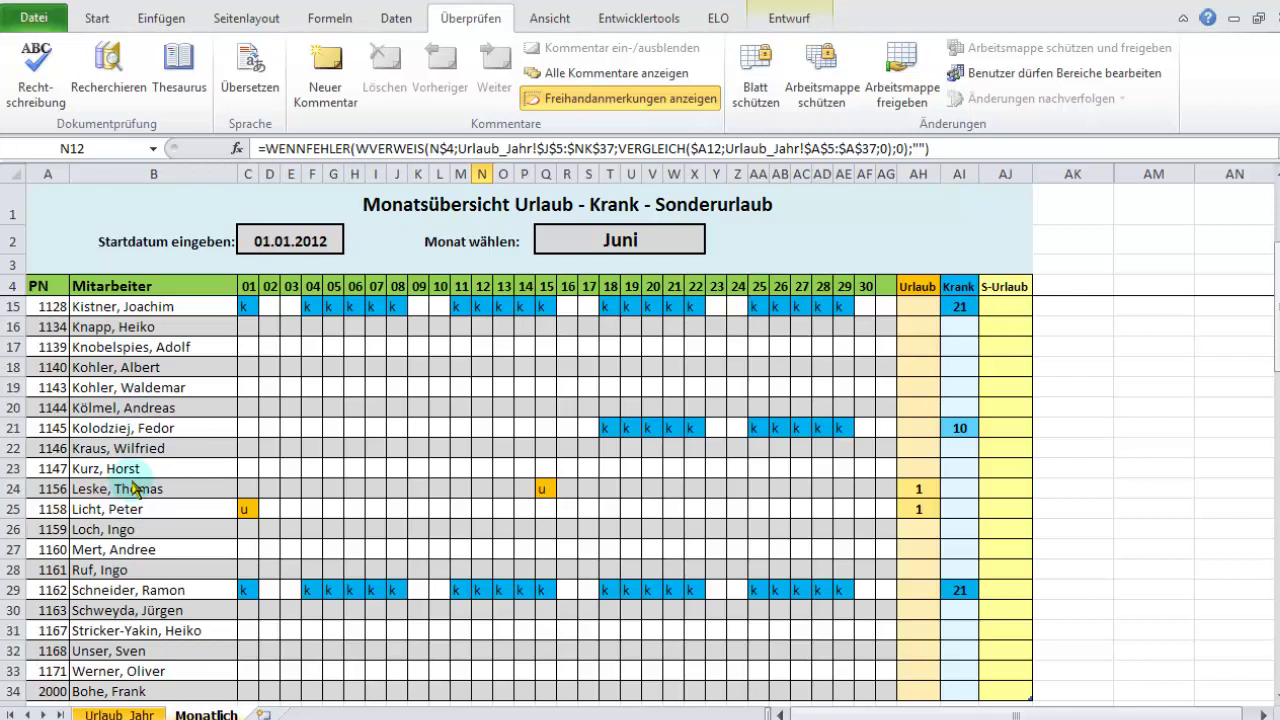
pyautogui.scroll(3, 138, 487)
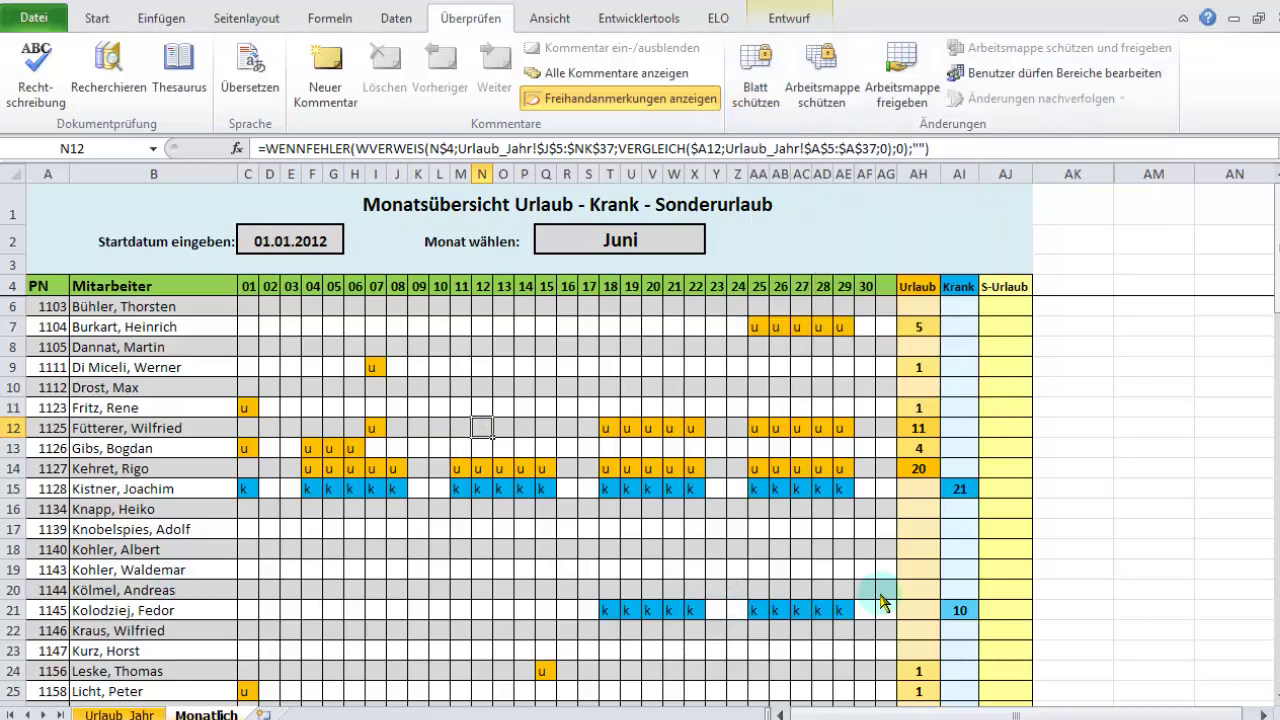
pyautogui.scroll(-2, 128, 561)
pyautogui.scroll(-1, 130, 563)
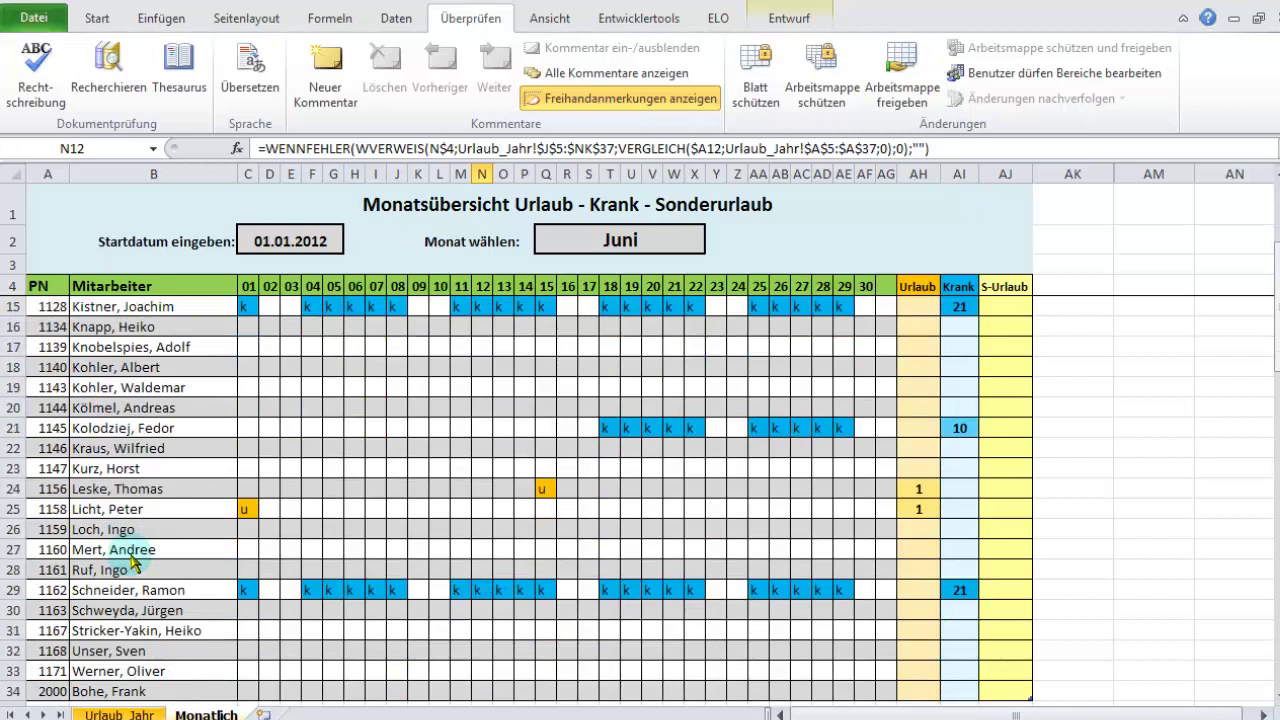
pyautogui.scroll(-2, 133, 565)
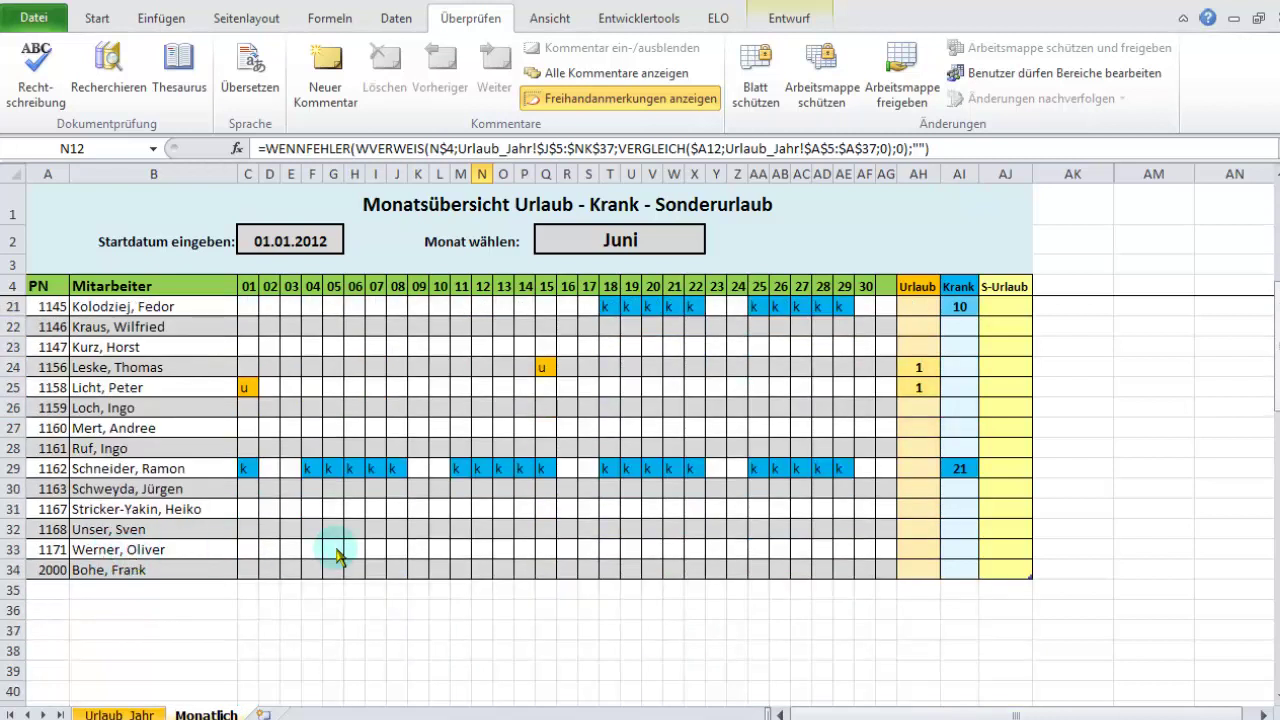
pyautogui.scroll(1, 440, 480)
pyautogui.scroll(4, 437, 520)
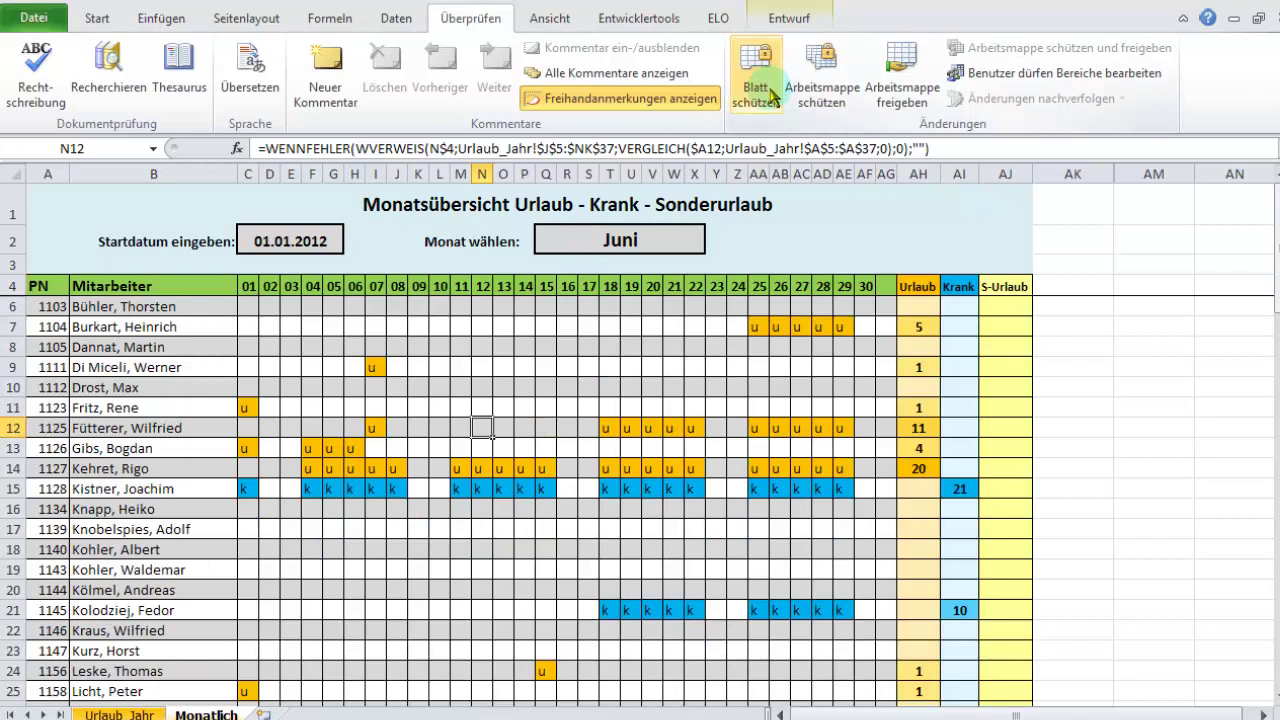
pyautogui.scroll(1, 113, 78)
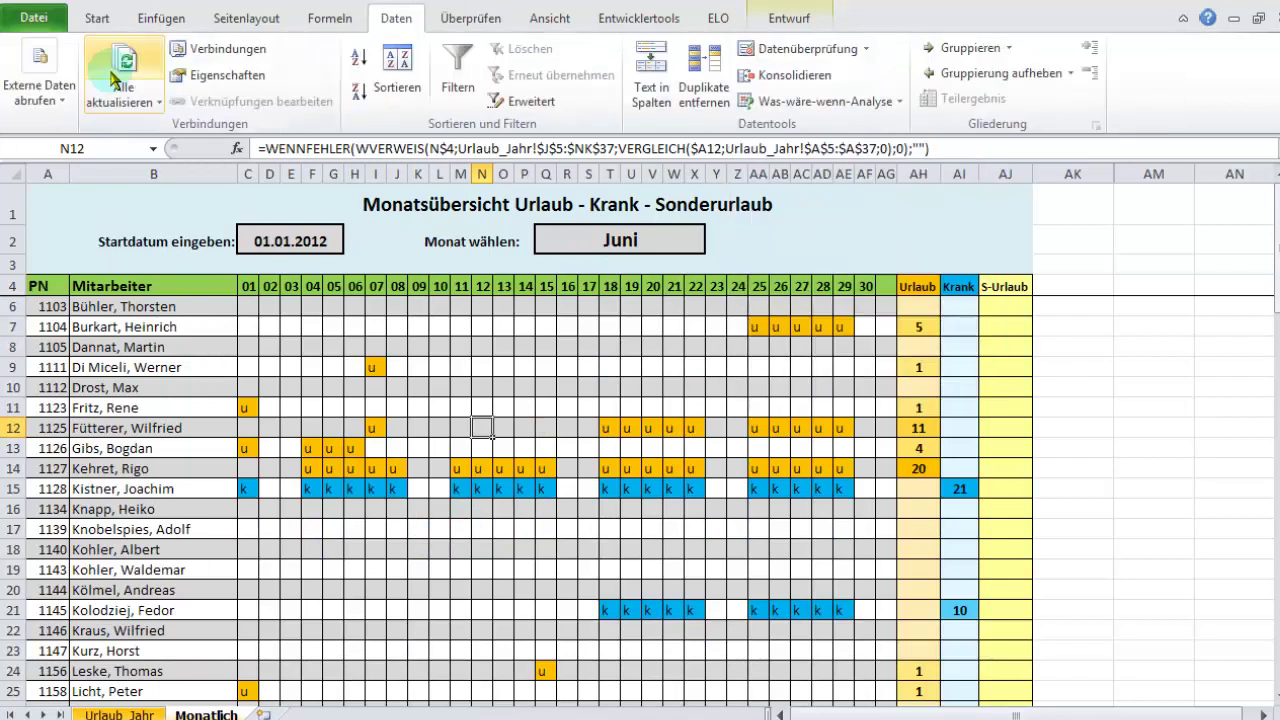
pyautogui.click(470, 17)
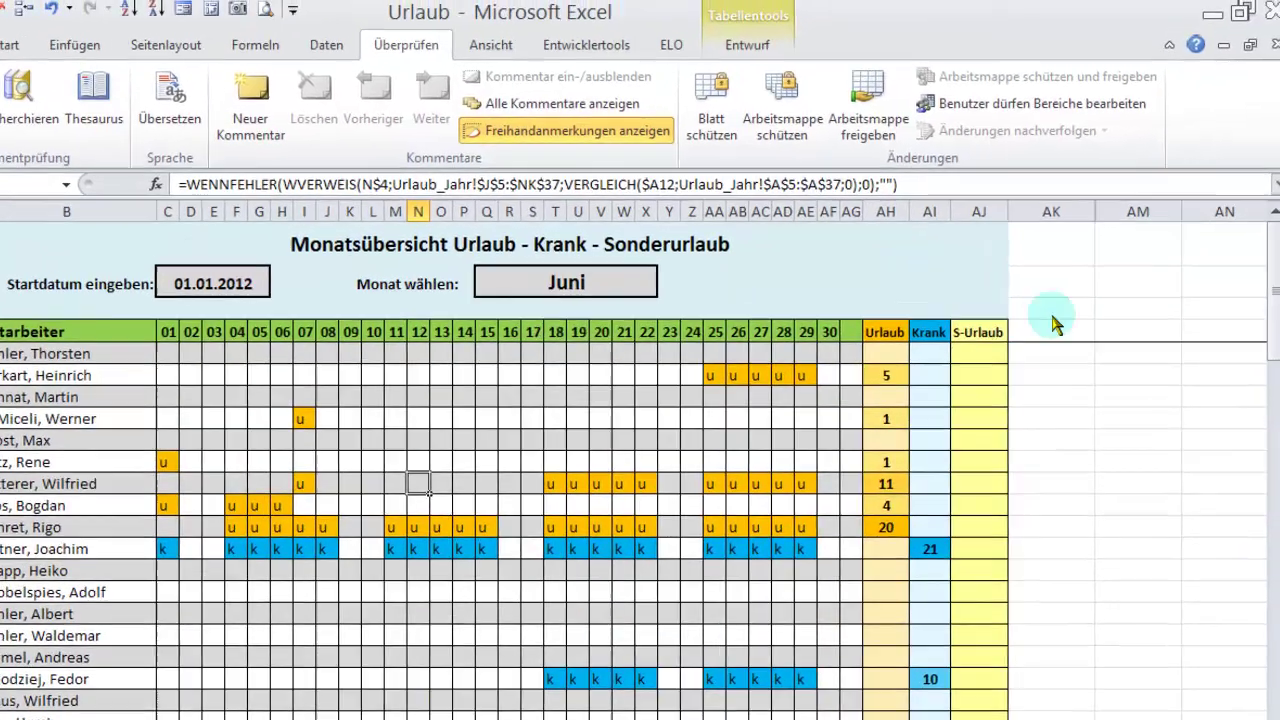
# Step: Enter =ZELLE("schutz";C4) in cell AK2 beside the month selector to test whether C4 is locked
pyautogui.click(1052, 288)
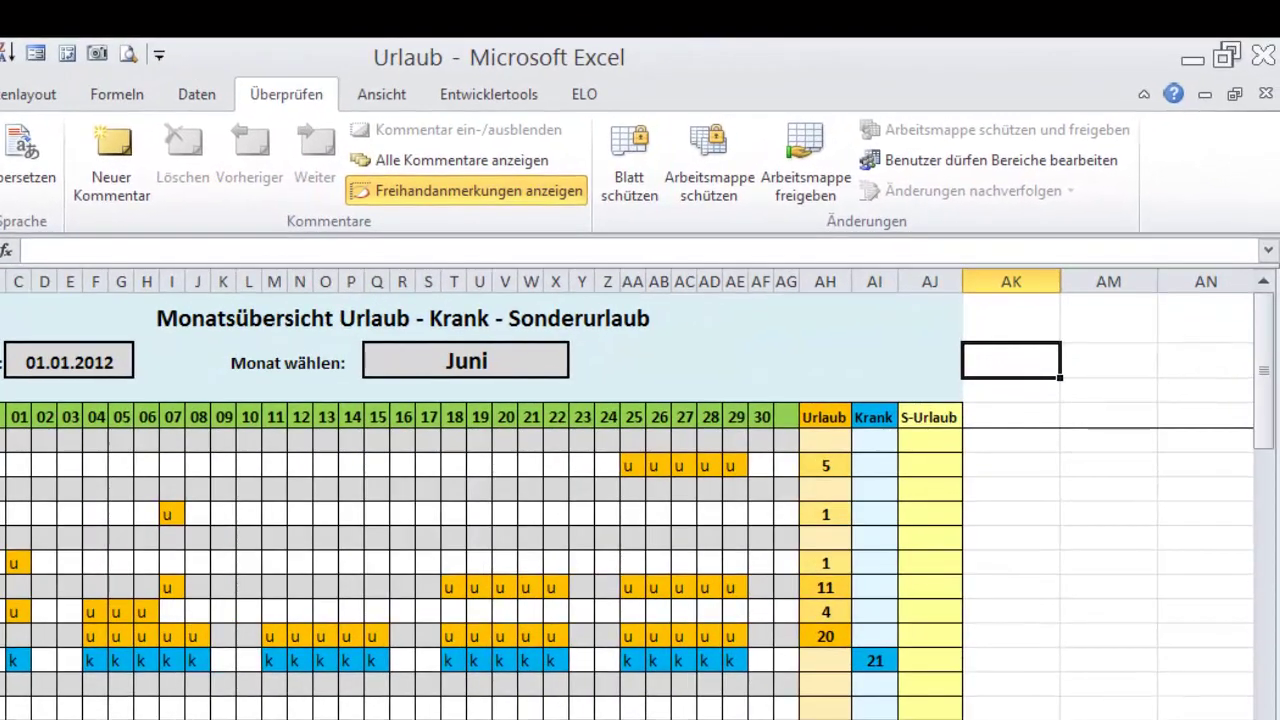
pyautogui.write('=')
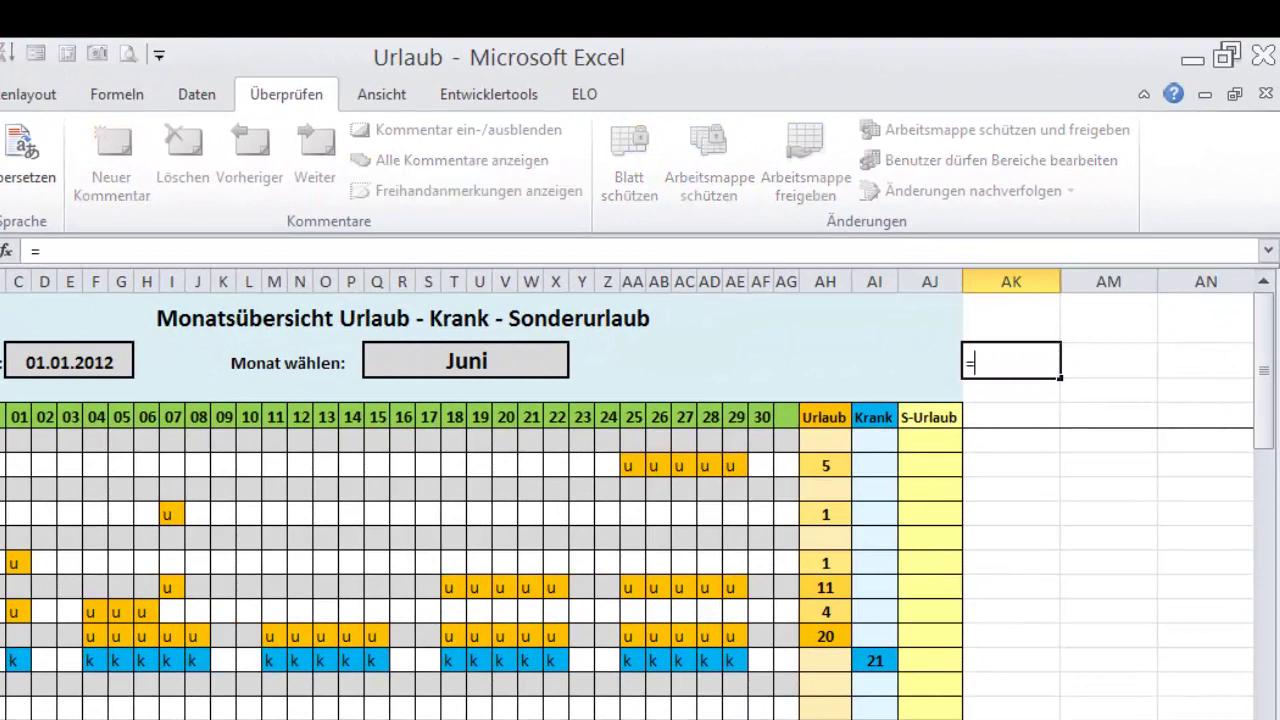
pyautogui.write('zelle')
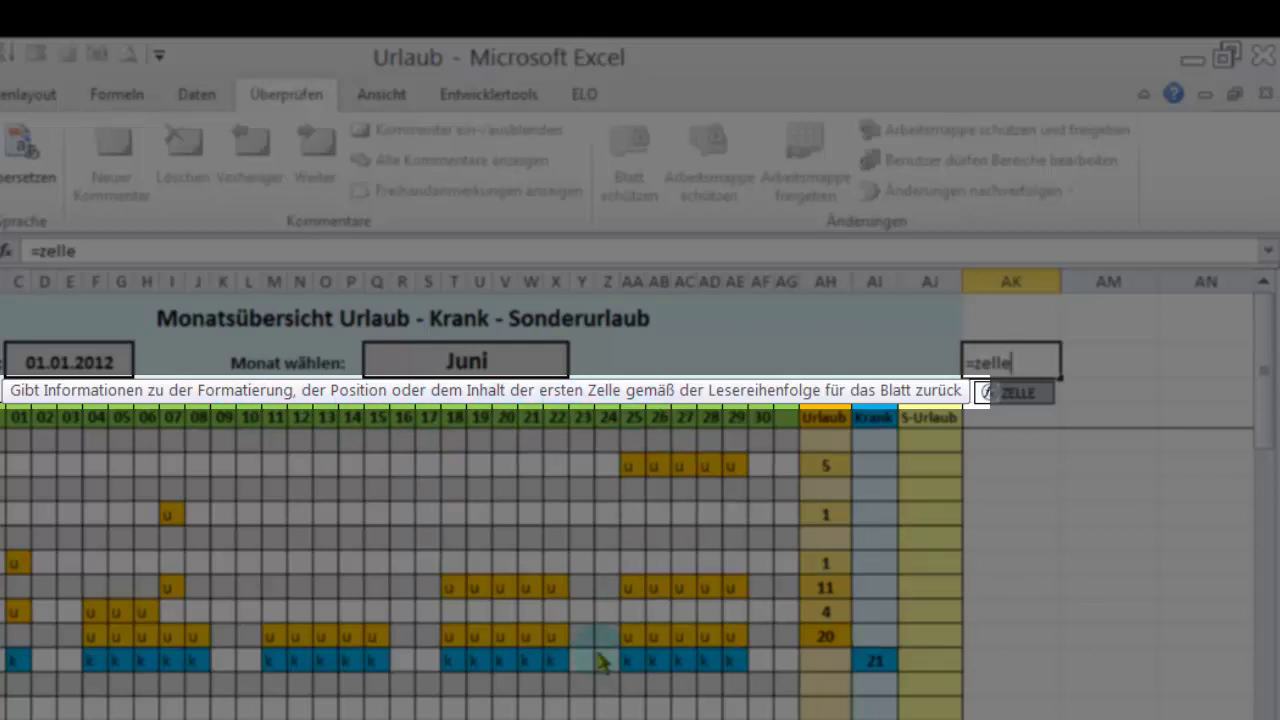
pyautogui.write('(')
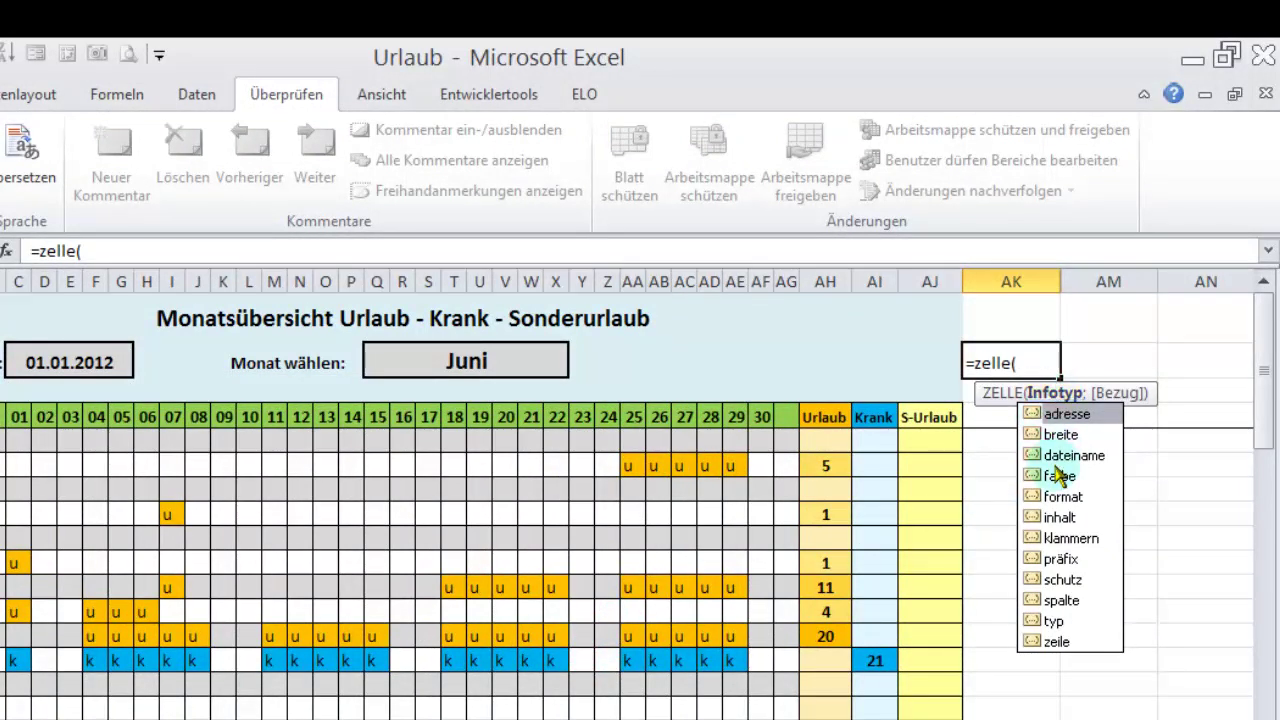
pyautogui.click(1037, 586)
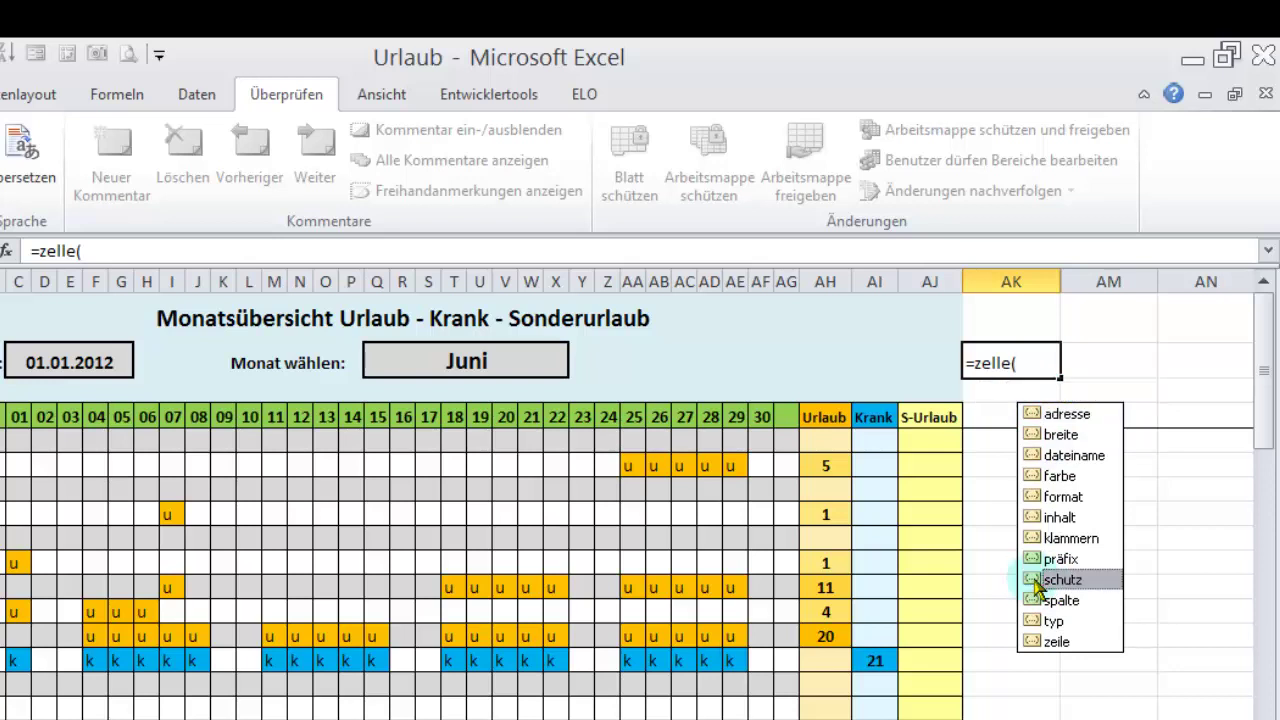
pyautogui.doubleClick(1037, 580)
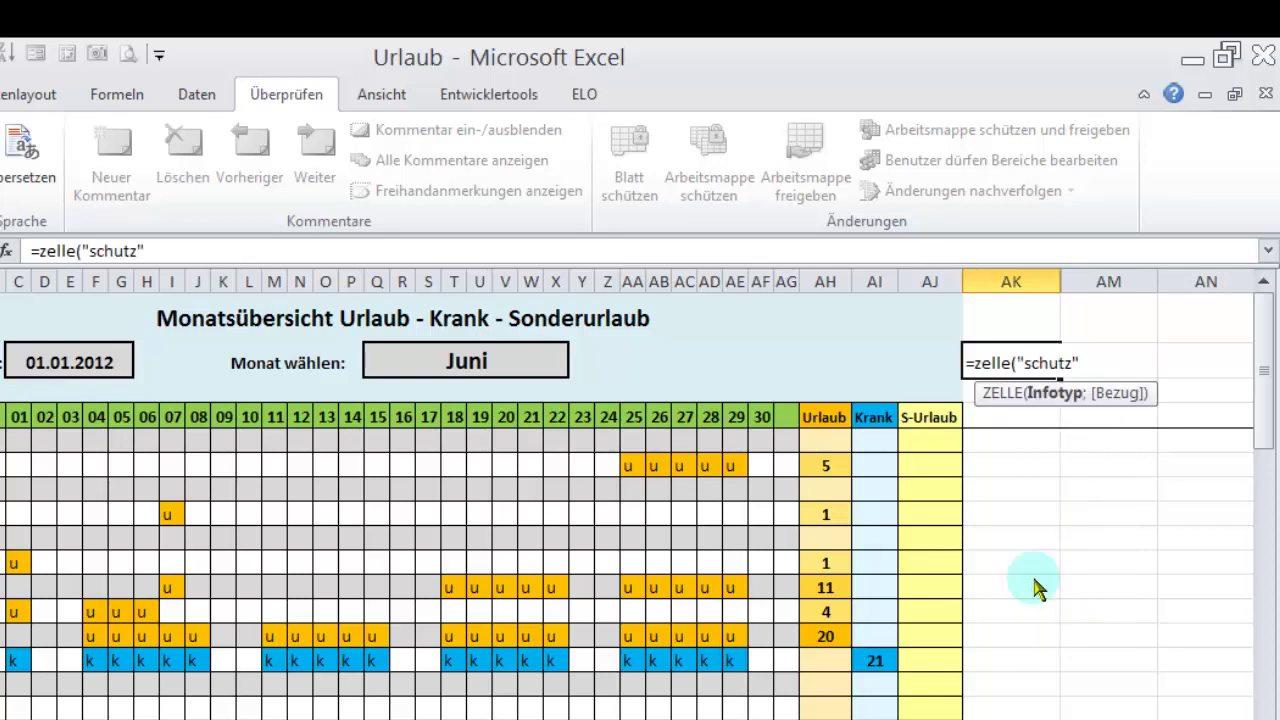
pyautogui.write(';')
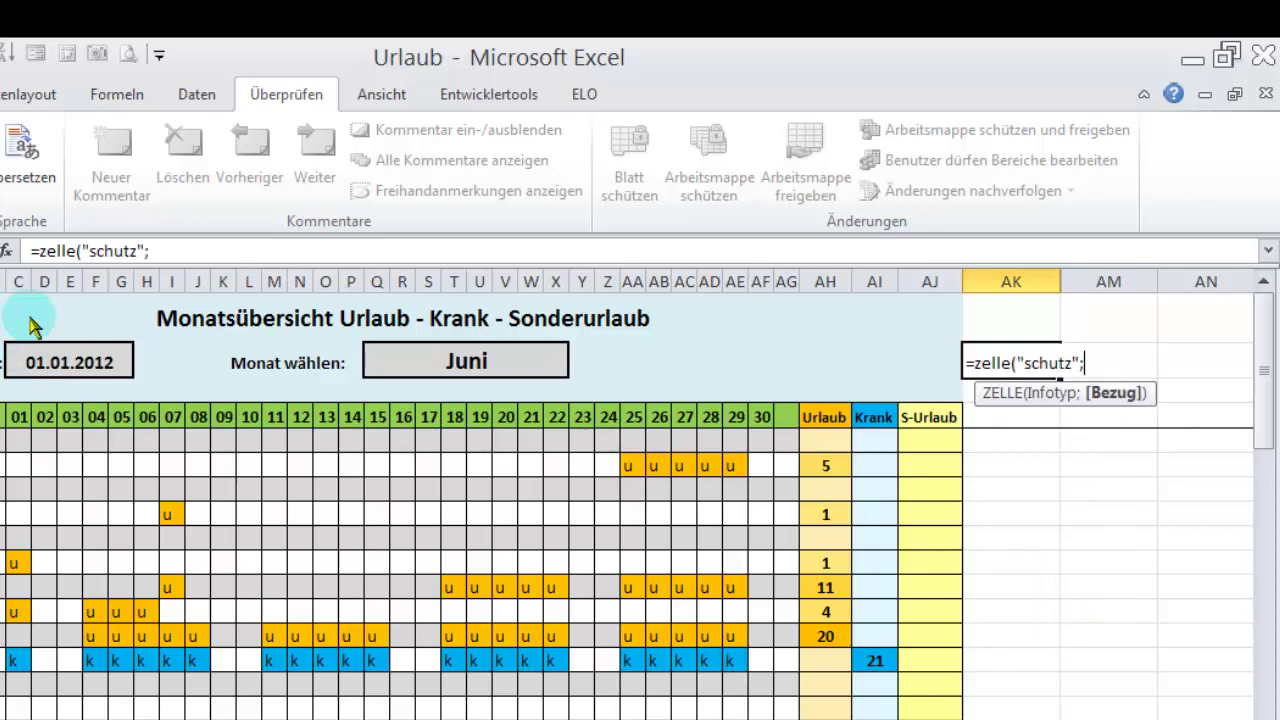
pyautogui.click(20, 420)
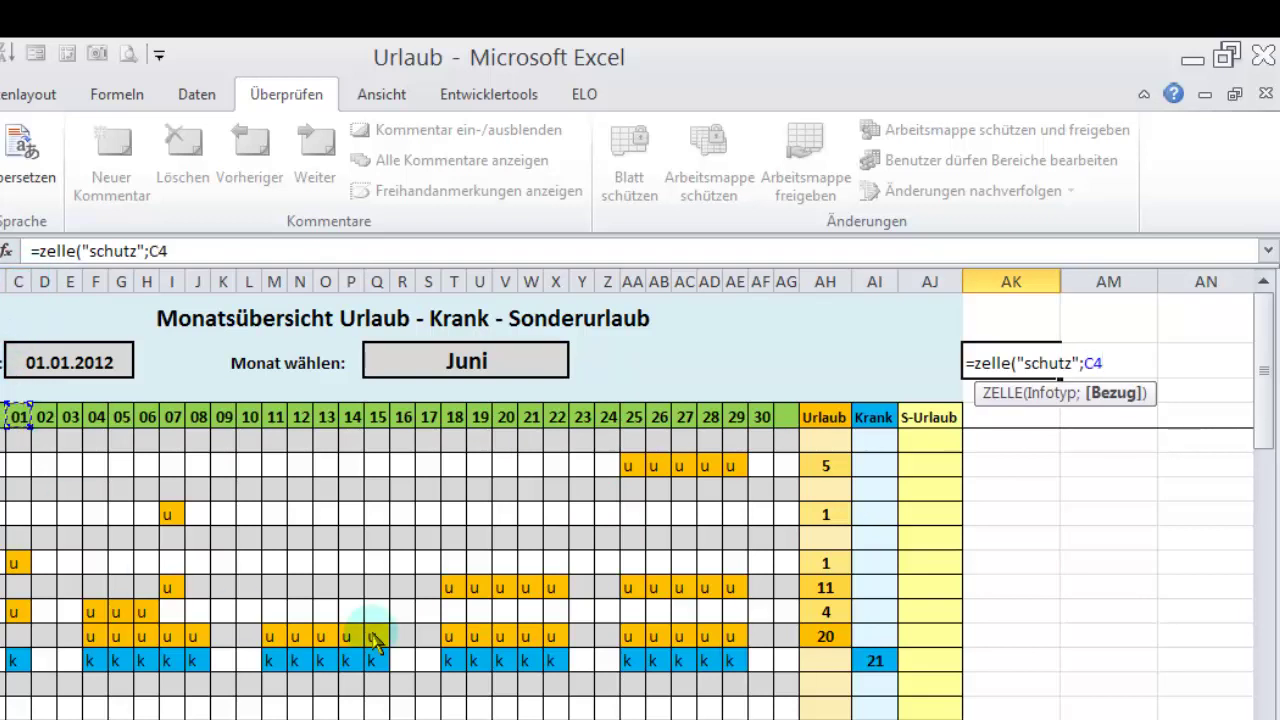
pyautogui.press('Return')
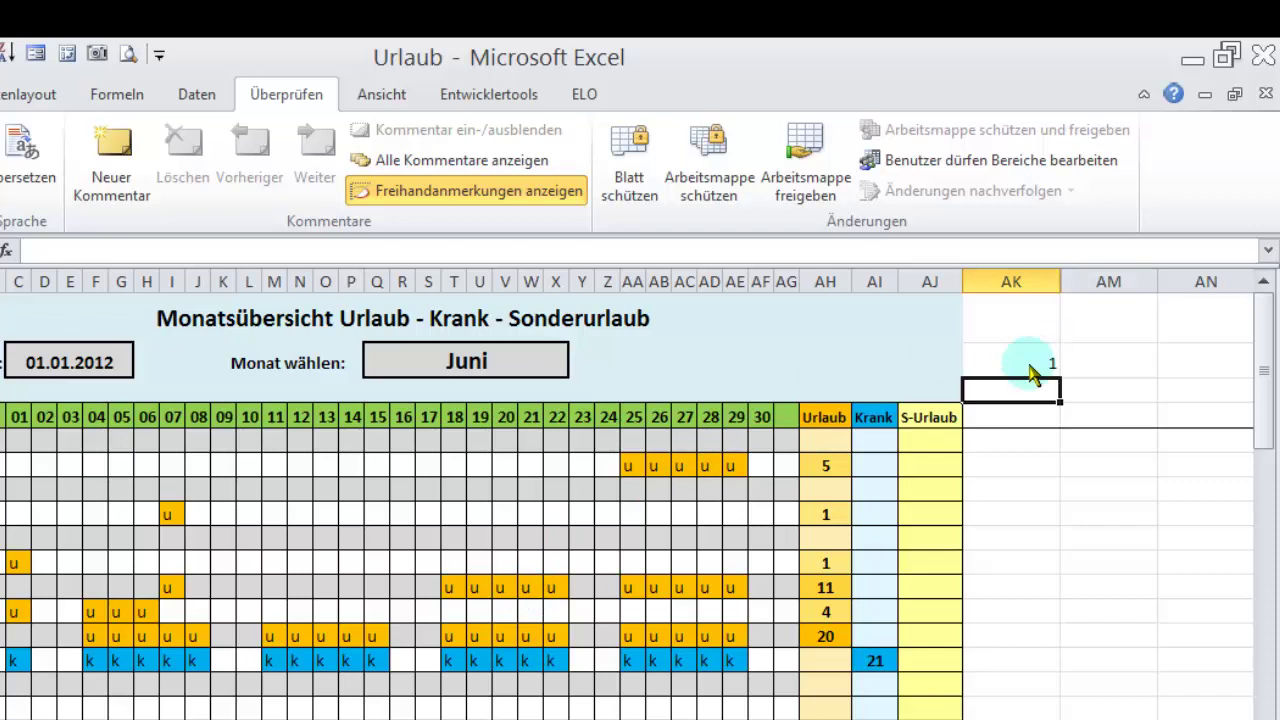
# Step: Select result cell AK2 and bring up the Start ribbon's formatting commands
pyautogui.click(1031, 365)
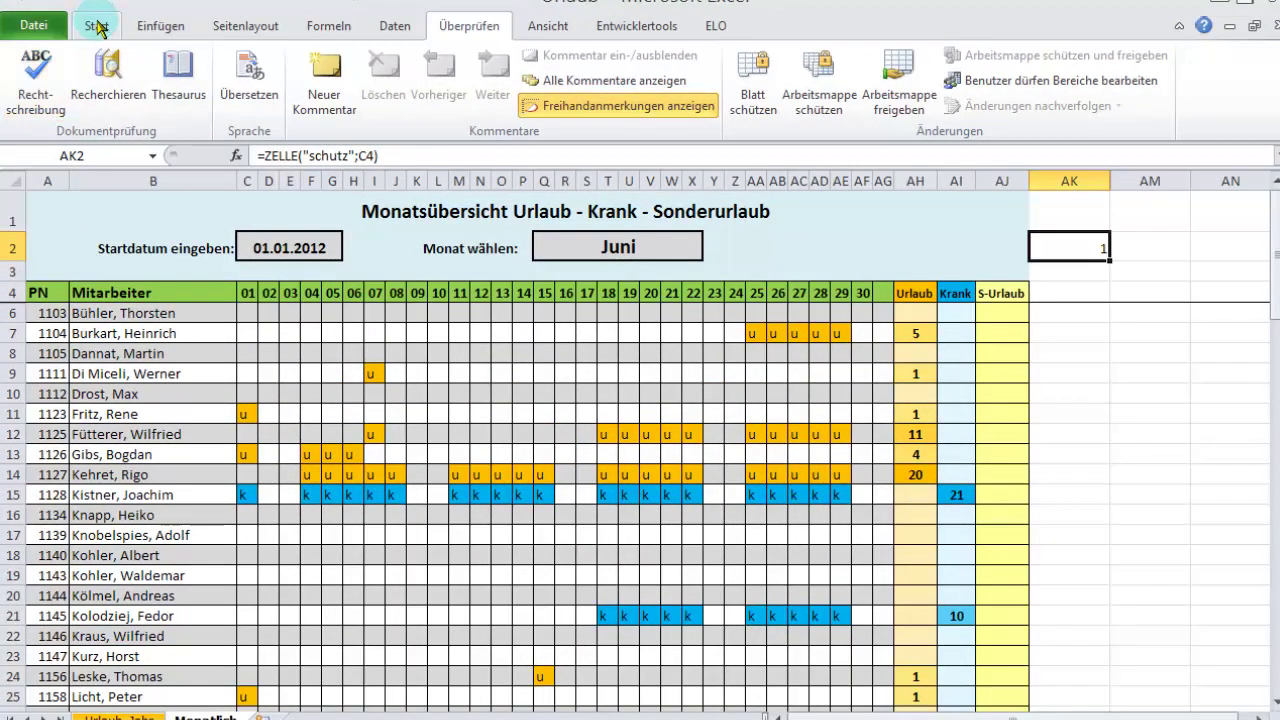
pyautogui.click(97, 26)
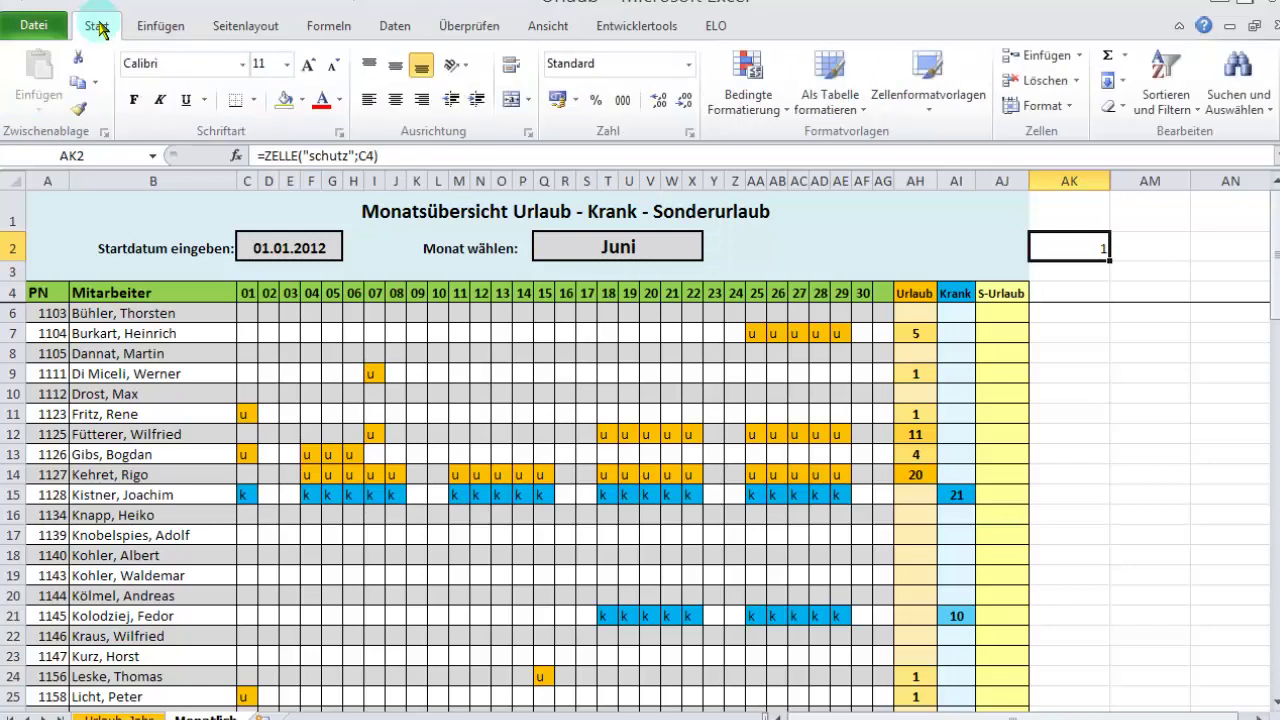
# Step: Check in Zellen formatieren's Schutz settings that Gesperrt is ticked, then close with OK
pyautogui.click(689, 133)
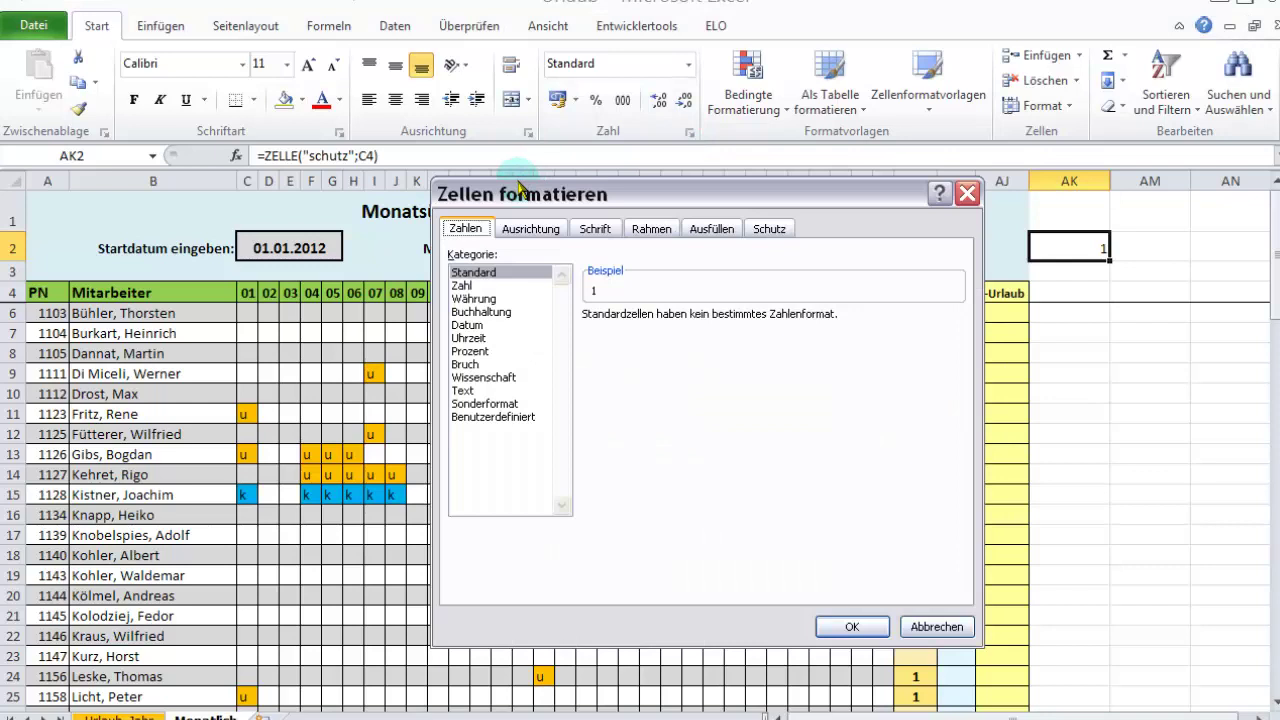
pyautogui.click(769, 229)
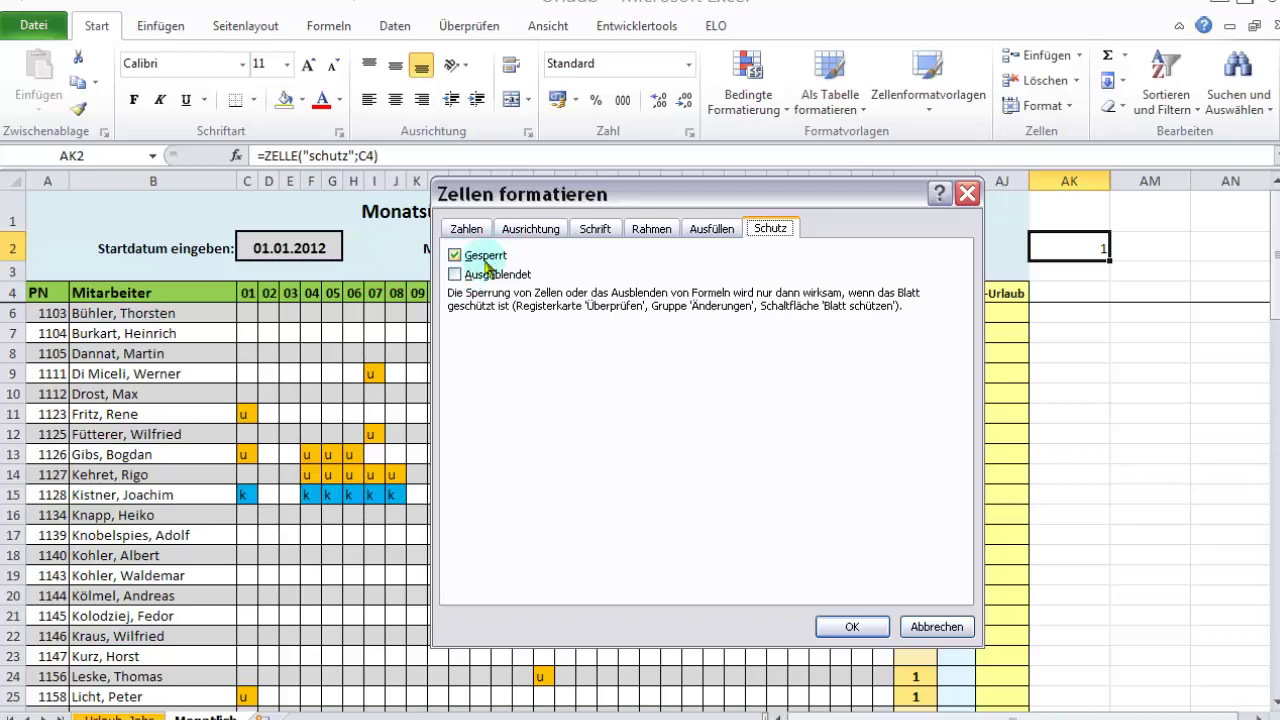
pyautogui.click(852, 626)
pyautogui.click(470, 25)
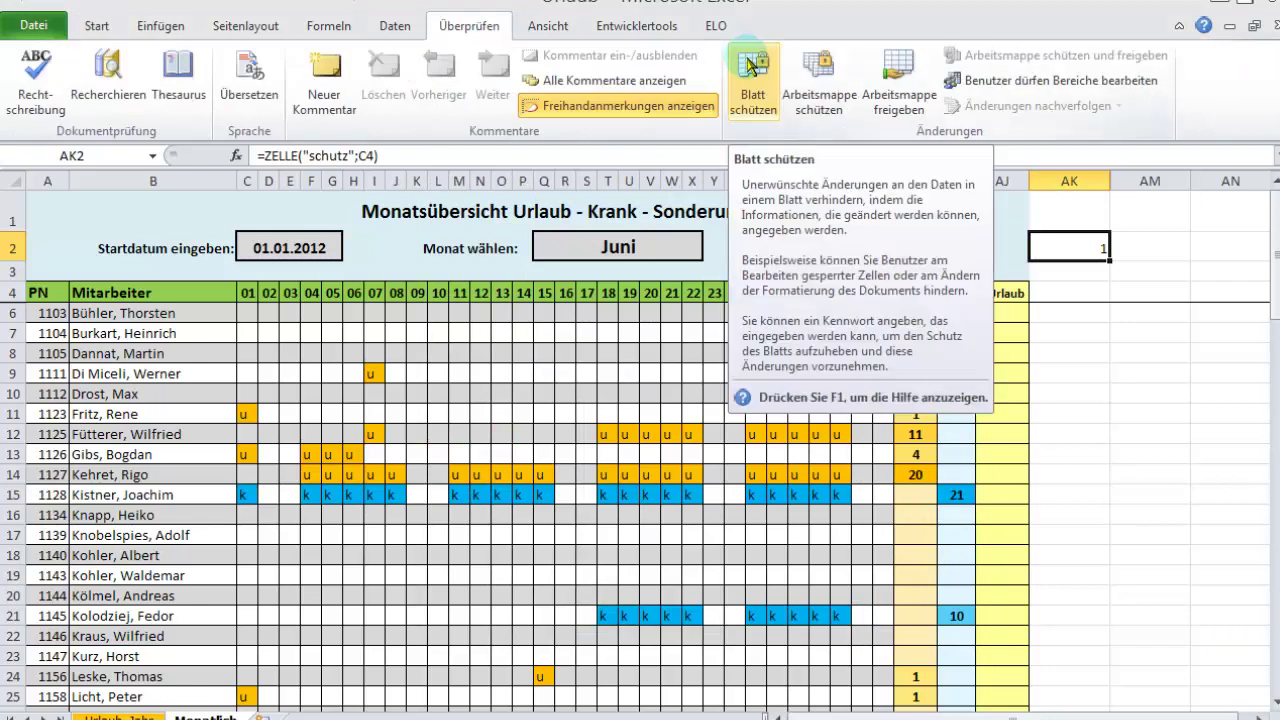
pyautogui.doubleClick(1068, 248)
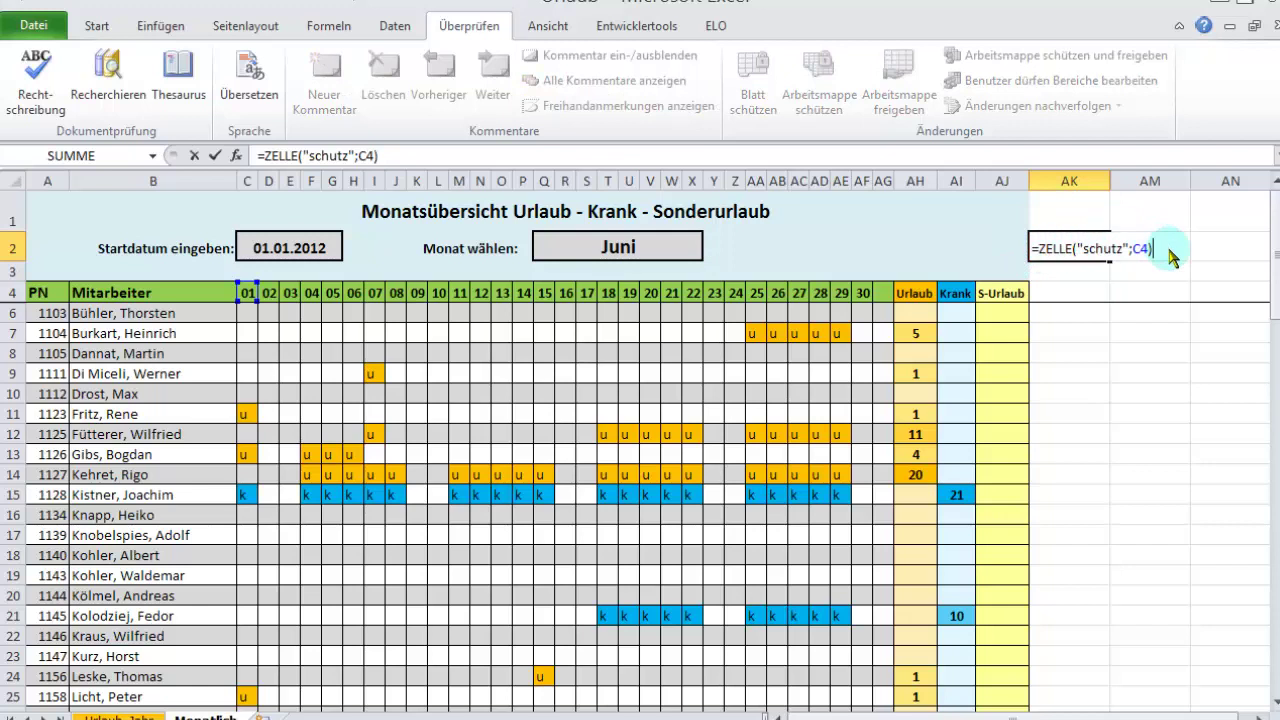
pyautogui.hotkey('ctrl', 'Return')
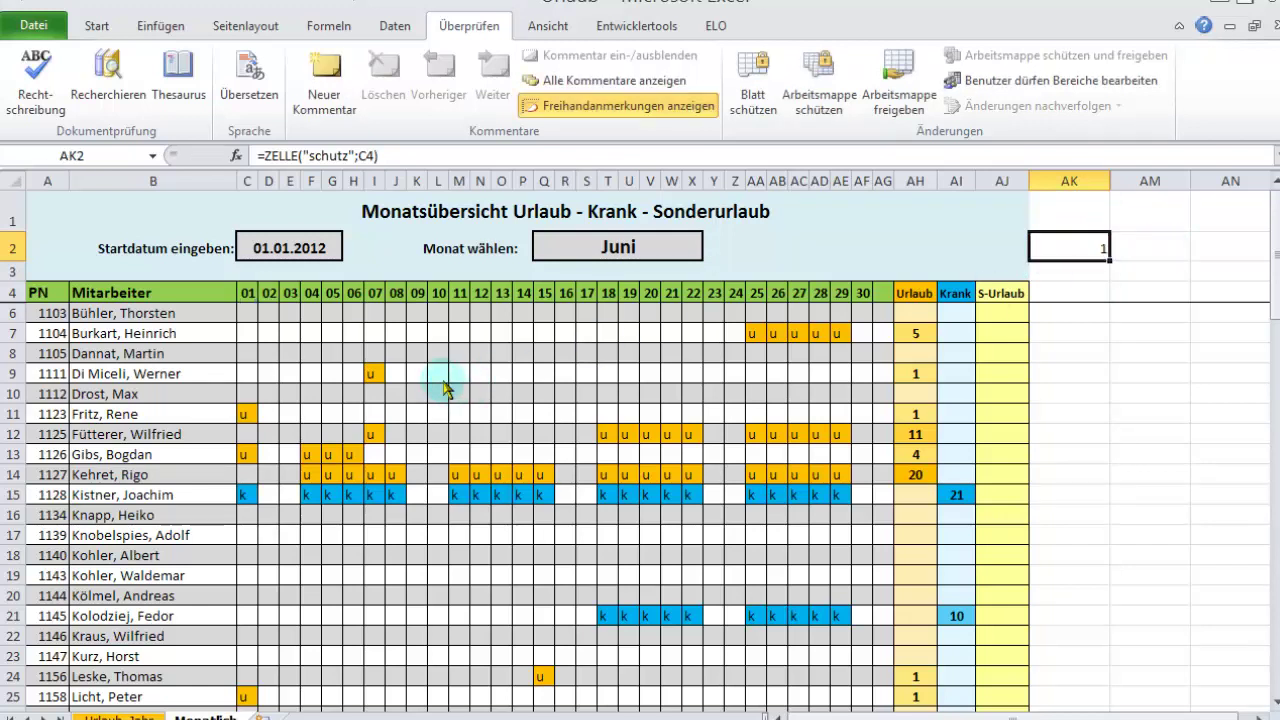
pyautogui.click(392, 26)
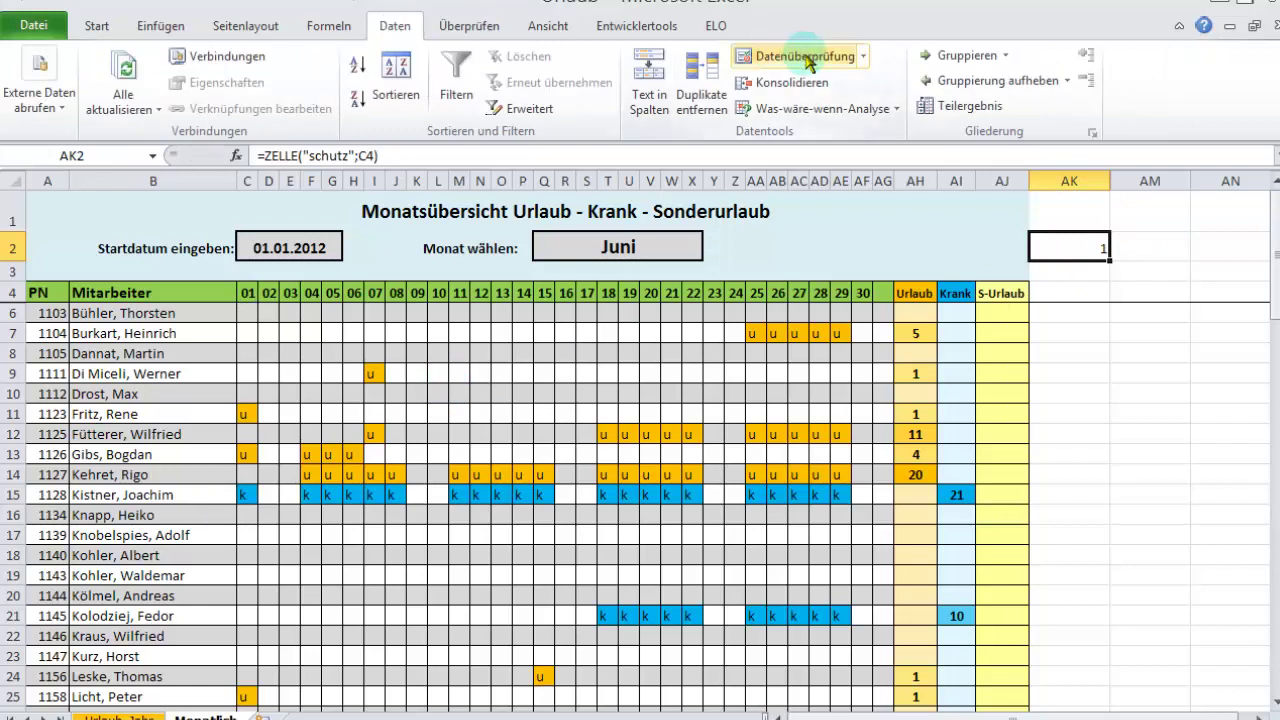
pyautogui.click(800, 56)
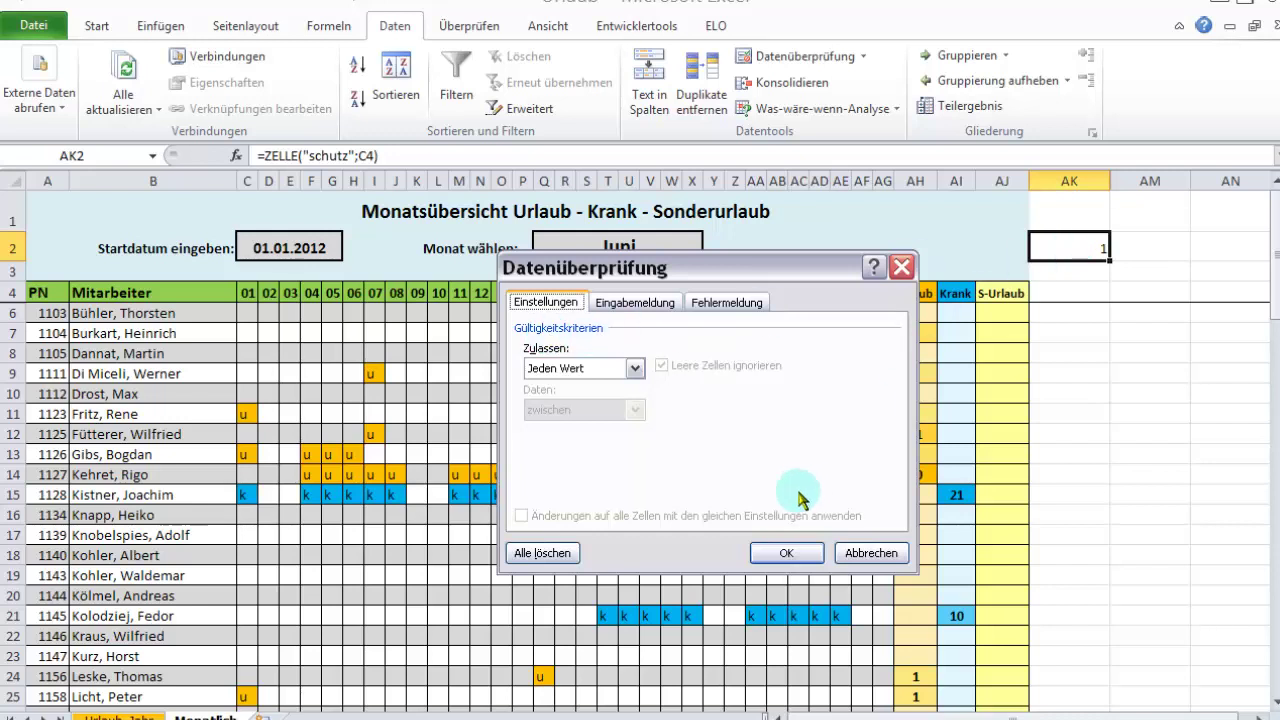
pyautogui.click(866, 553)
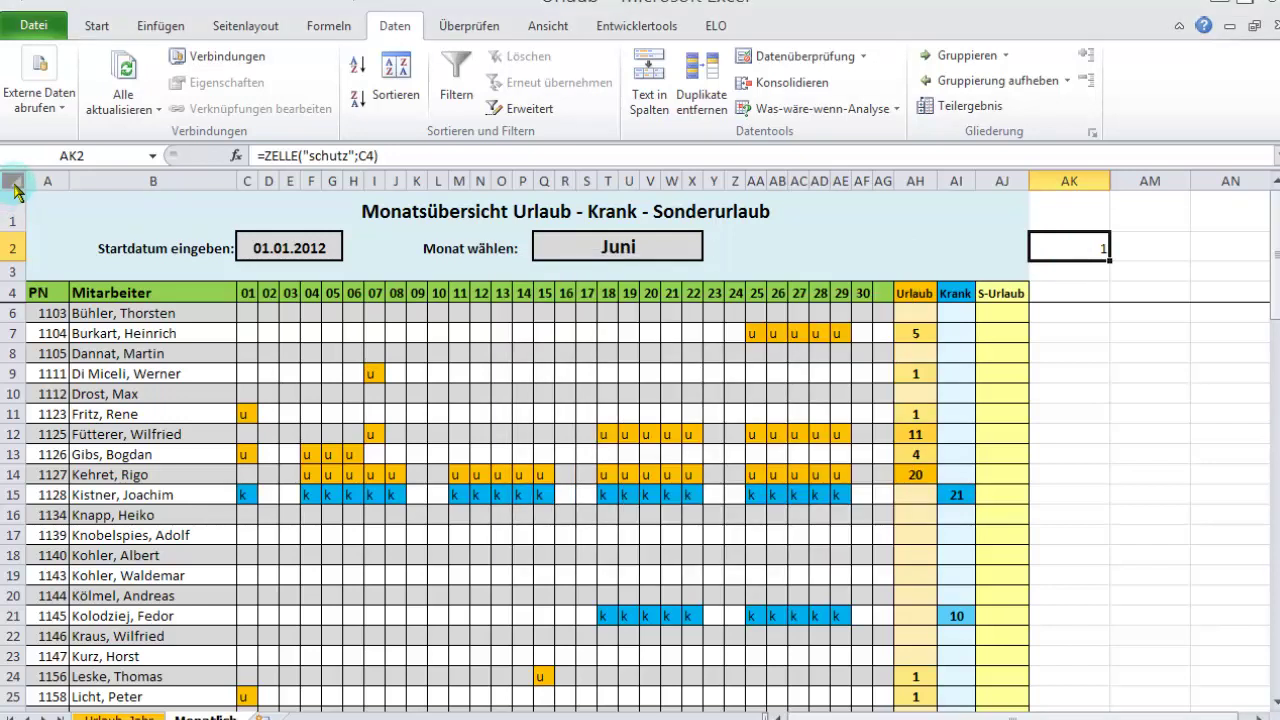
# Step: Select the whole worksheet and untick Gesperrt in the Zellen formatieren Schutz settings
pyautogui.click(13, 183)
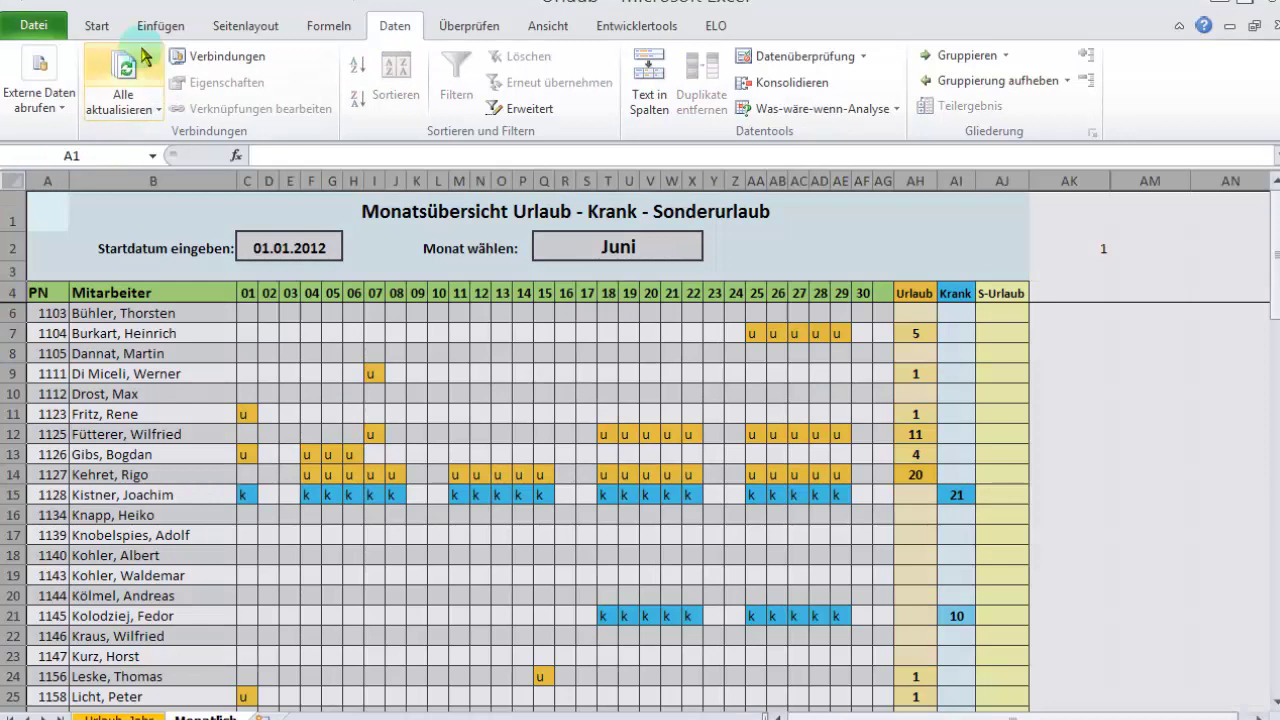
pyautogui.click(100, 25)
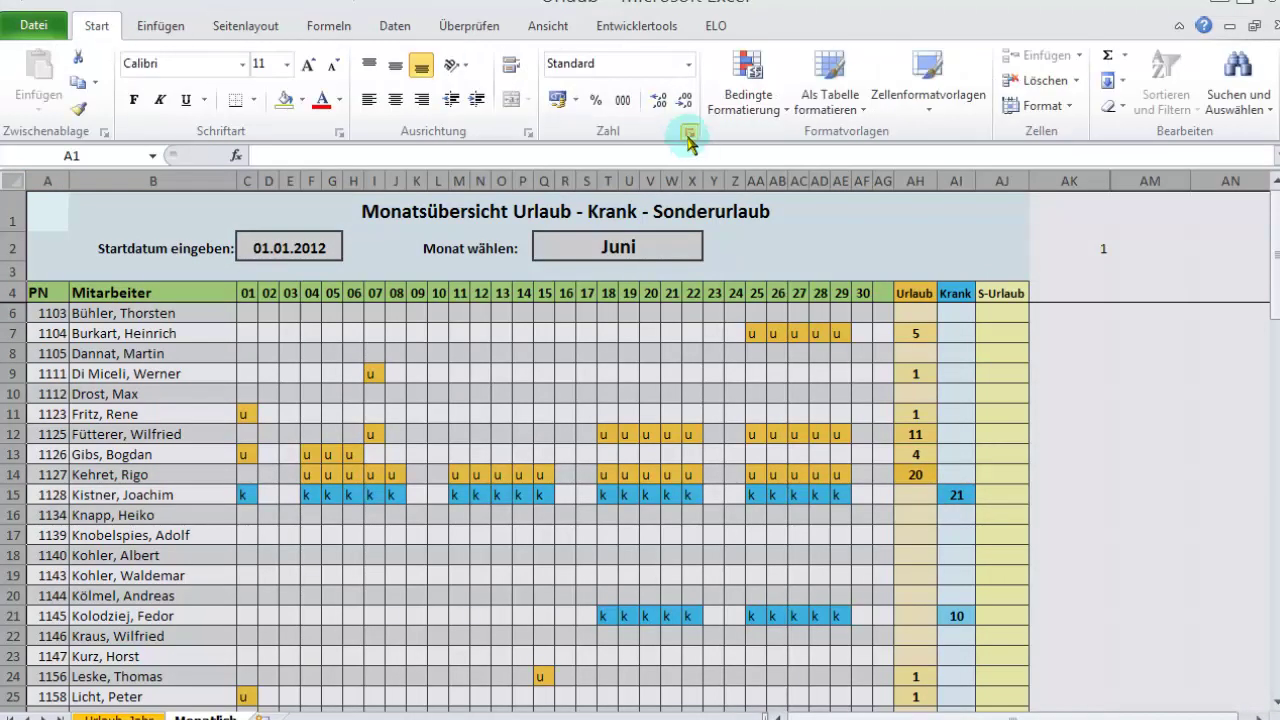
pyautogui.click(689, 134)
pyautogui.click(775, 228)
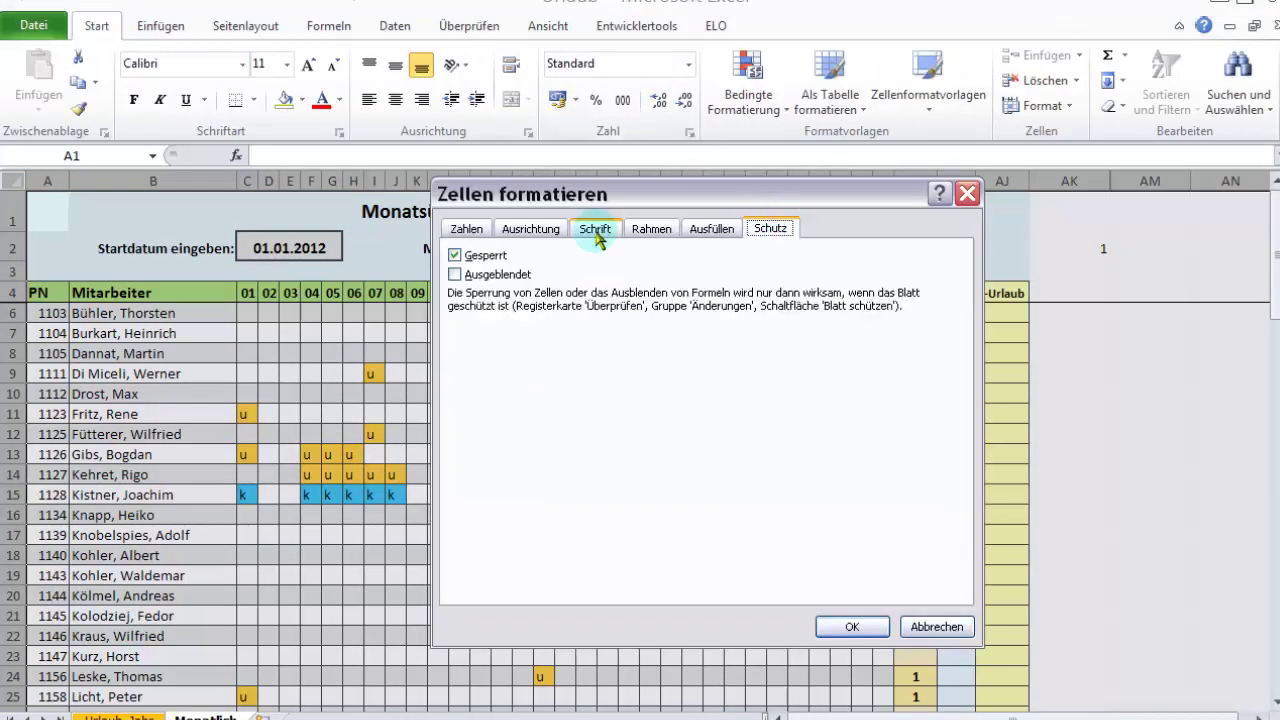
pyautogui.click(456, 256)
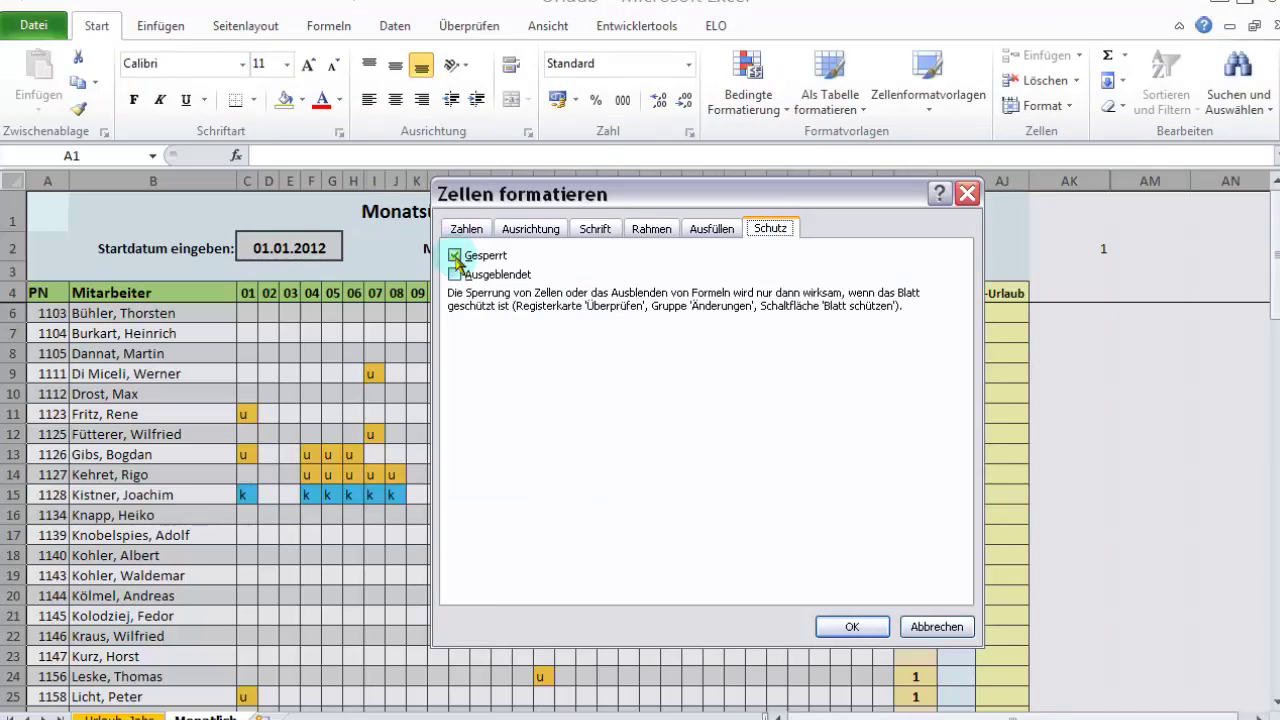
pyautogui.click(853, 627)
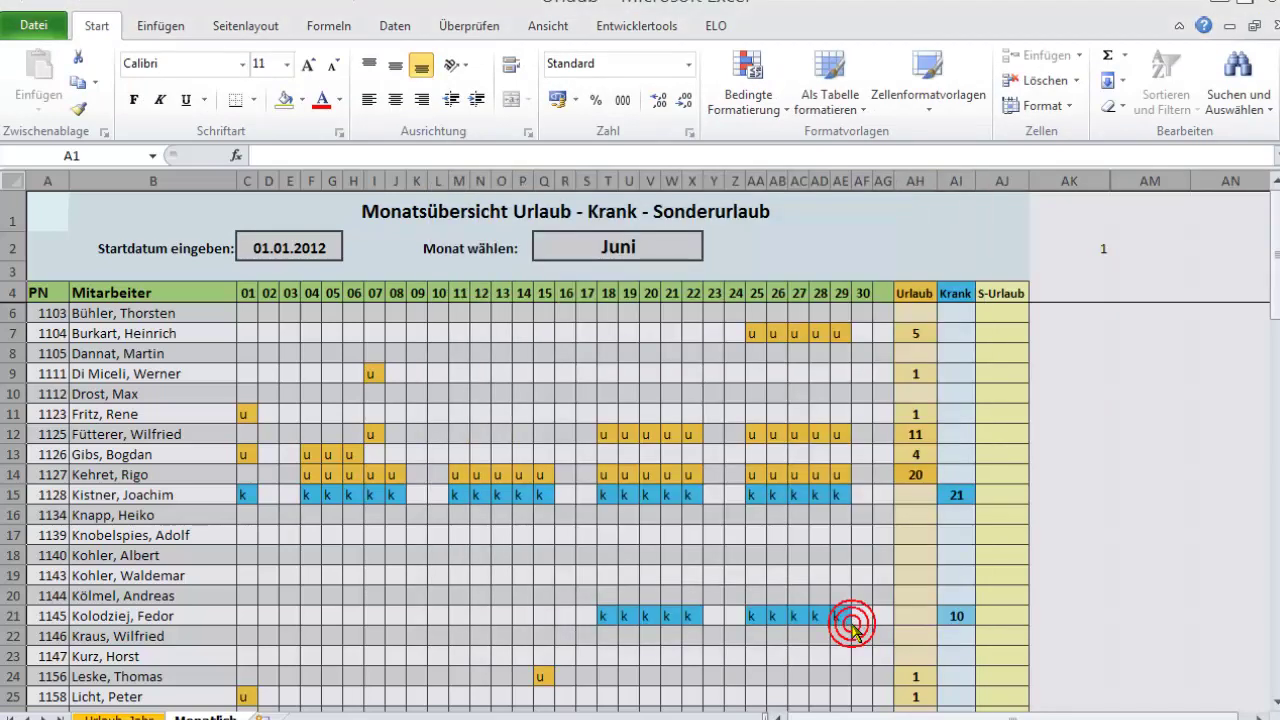
# Step: Select the day grid C4:AJ34, open Datenüberprüfung and expand the Zulassen list
pyautogui.click(247, 293)
pyautogui.moveTo(247, 297); pyautogui.dragTo(1006, 337)
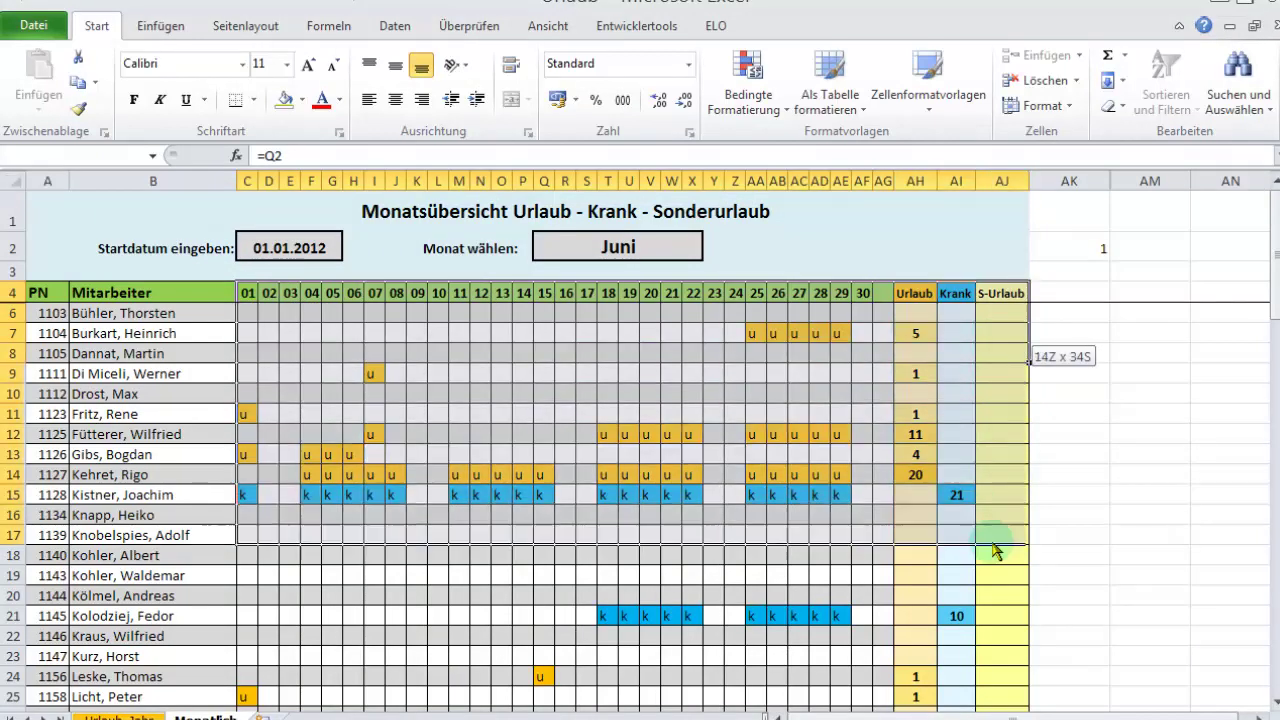
pyautogui.moveTo(1006, 337)
pyautogui.mouseDown()
pyautogui.moveTo(980, 712)
pyautogui.moveTo(1006, 636)
pyautogui.mouseUp()
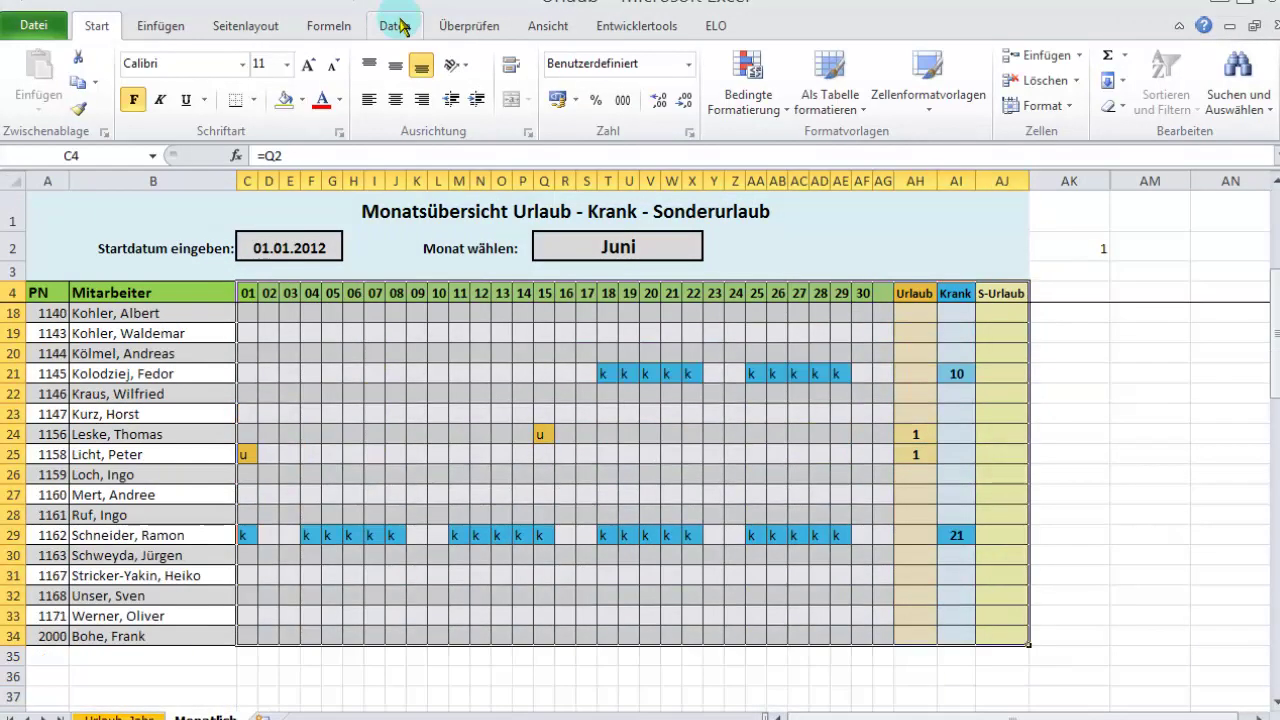
pyautogui.click(395, 25)
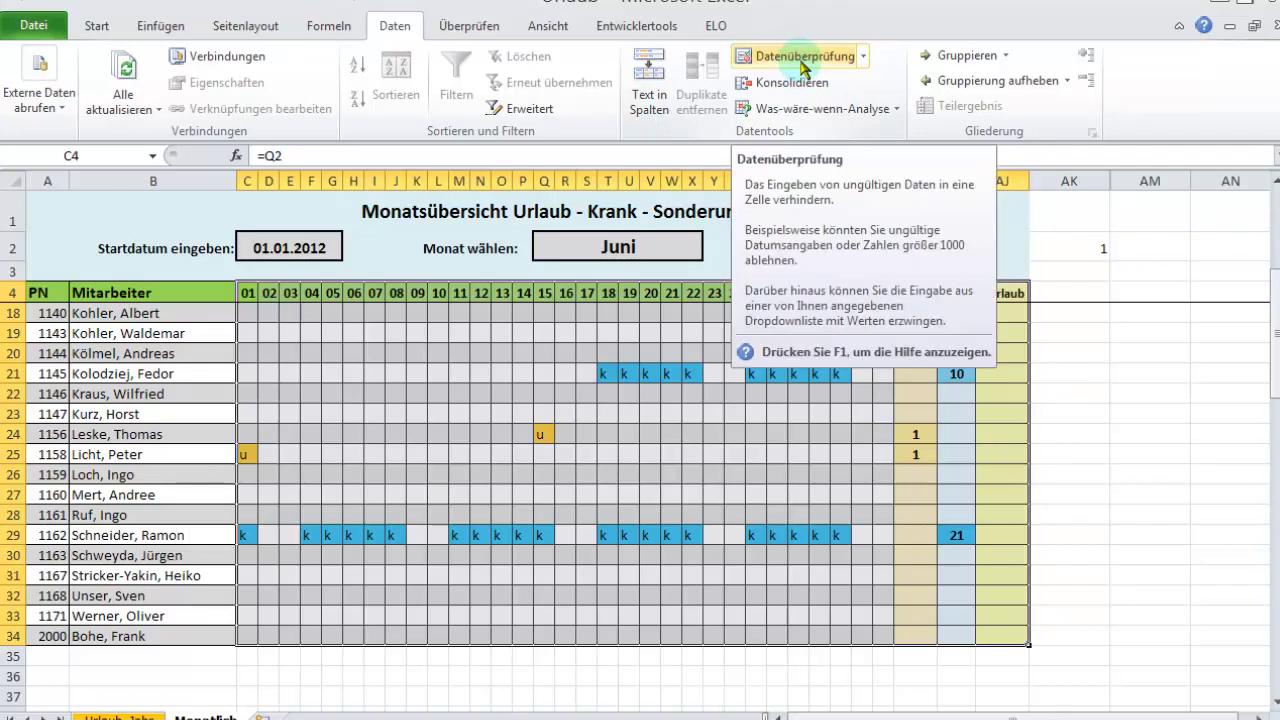
pyautogui.click(806, 57)
pyautogui.click(654, 335)
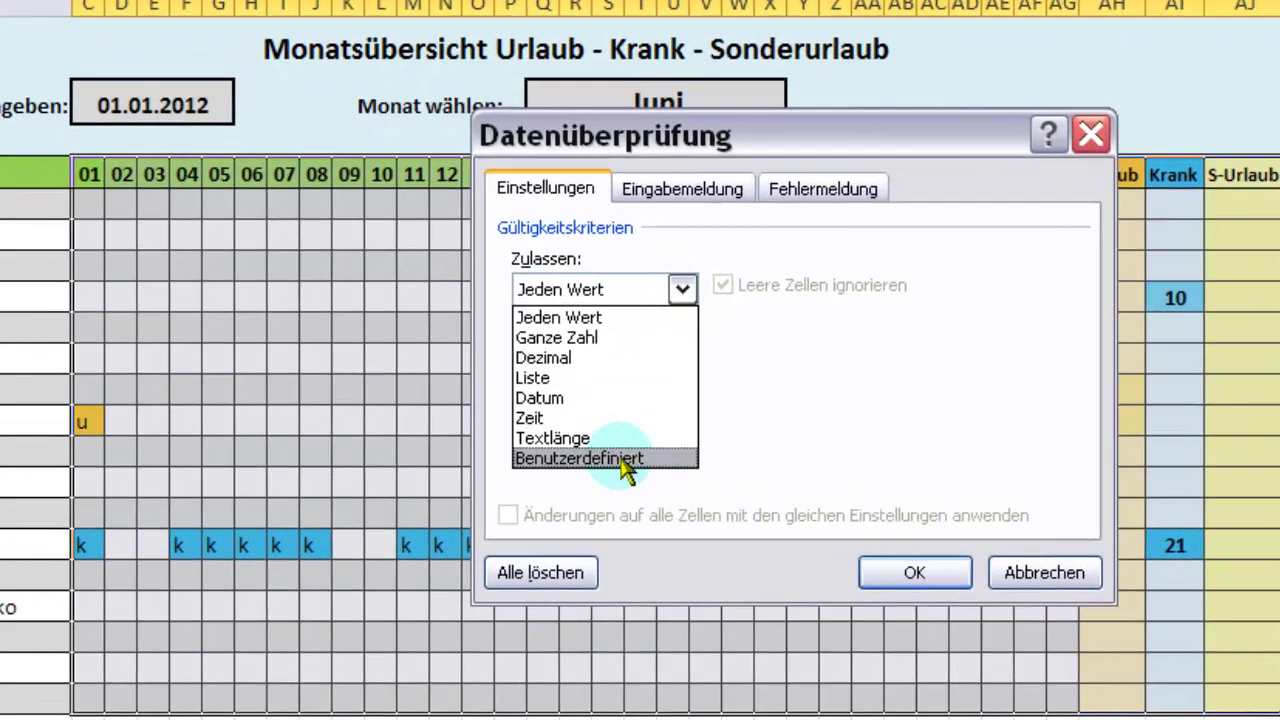
# Step: Set Zulassen to Benutzerdefiniert with formula =zelle("schutz";c4), review Fehlermeldung, and apply with OK
pyautogui.click(620, 459)
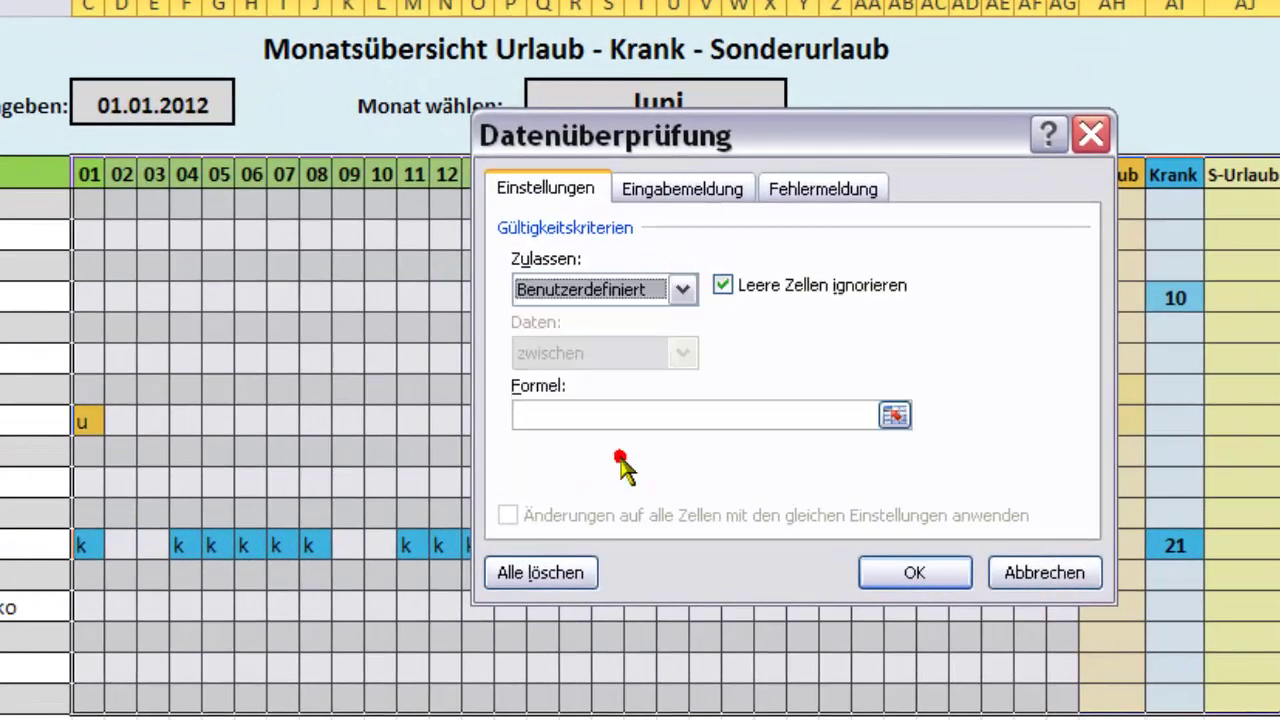
pyautogui.click(556, 422)
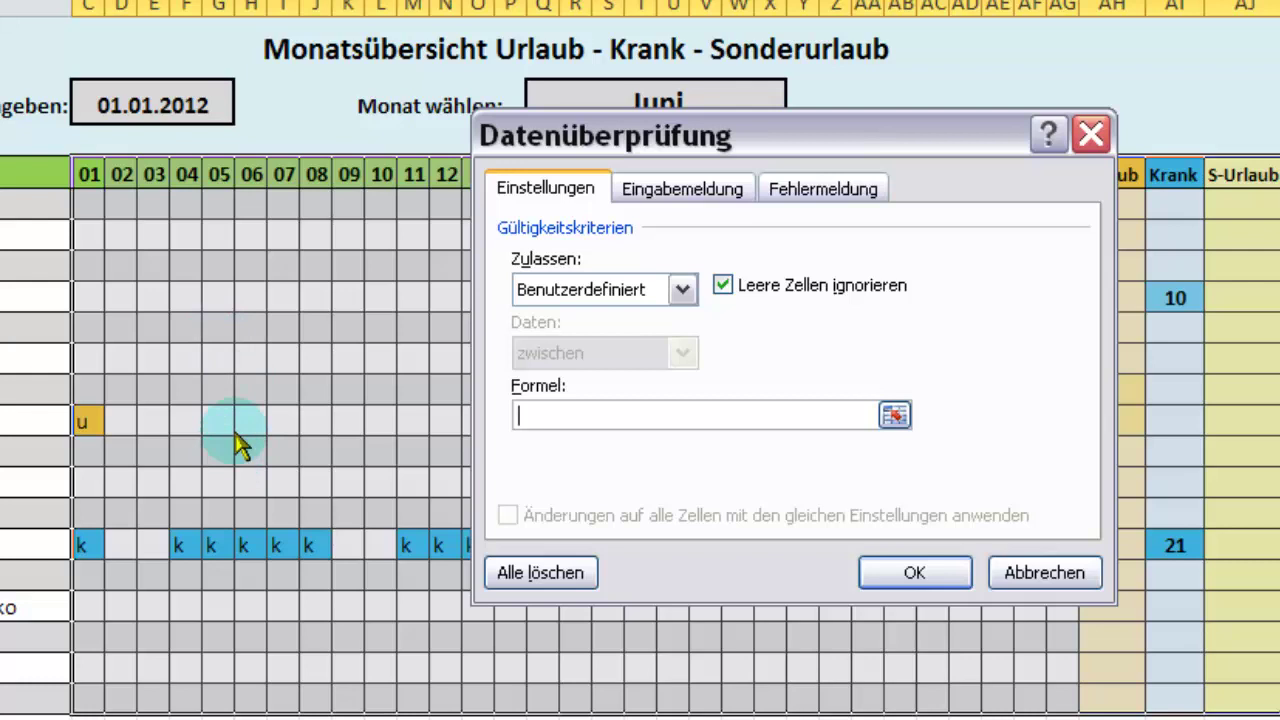
pyautogui.write('=z')
pyautogui.write('elle("schutz')
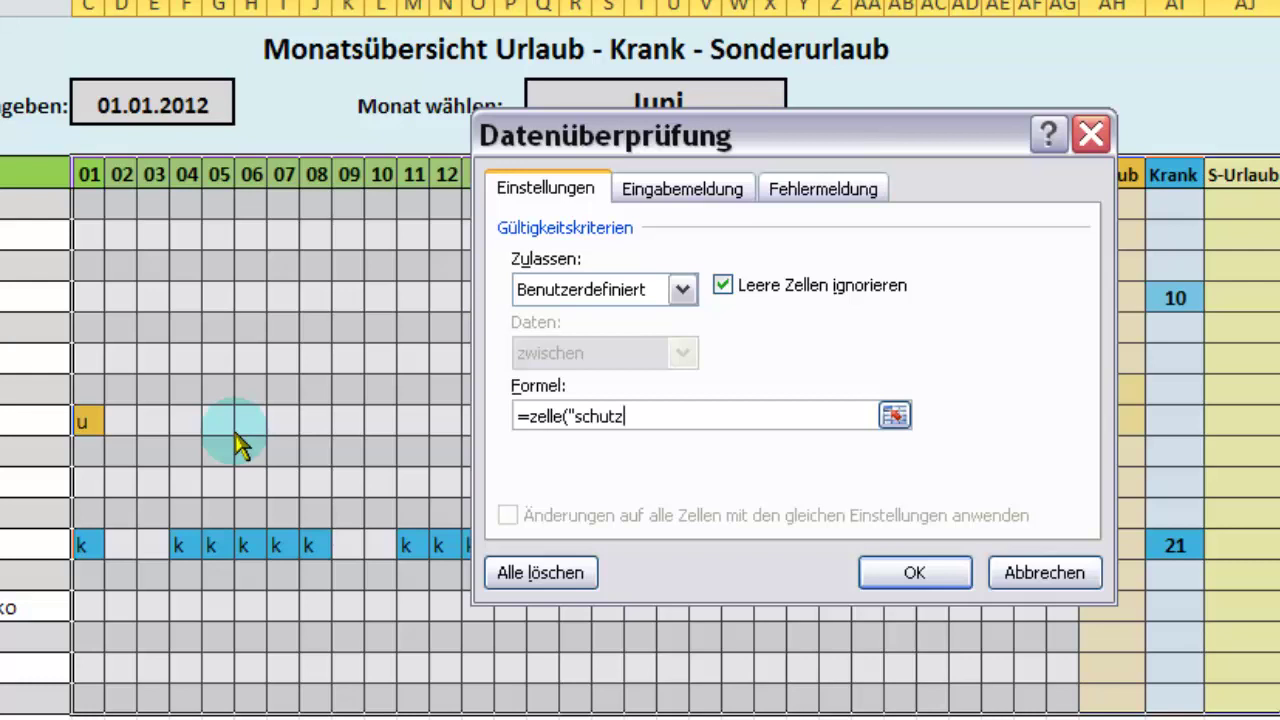
pyautogui.write('";')
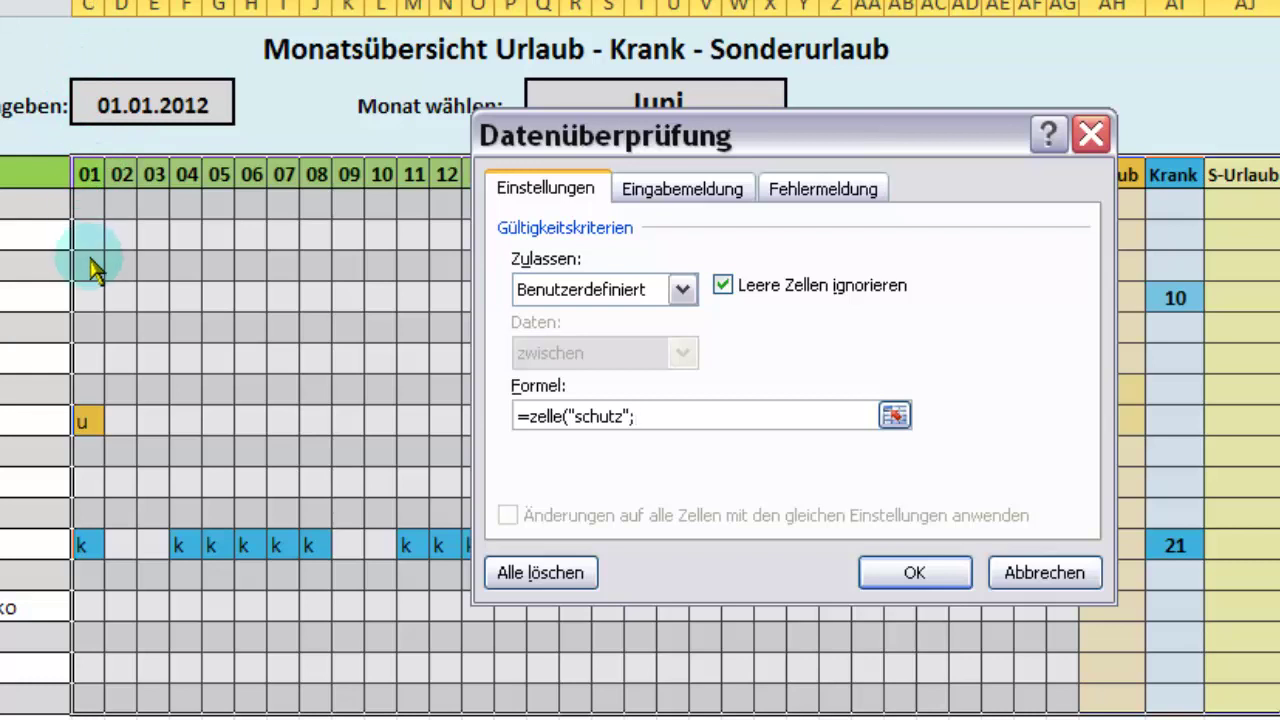
pyautogui.write('c4')
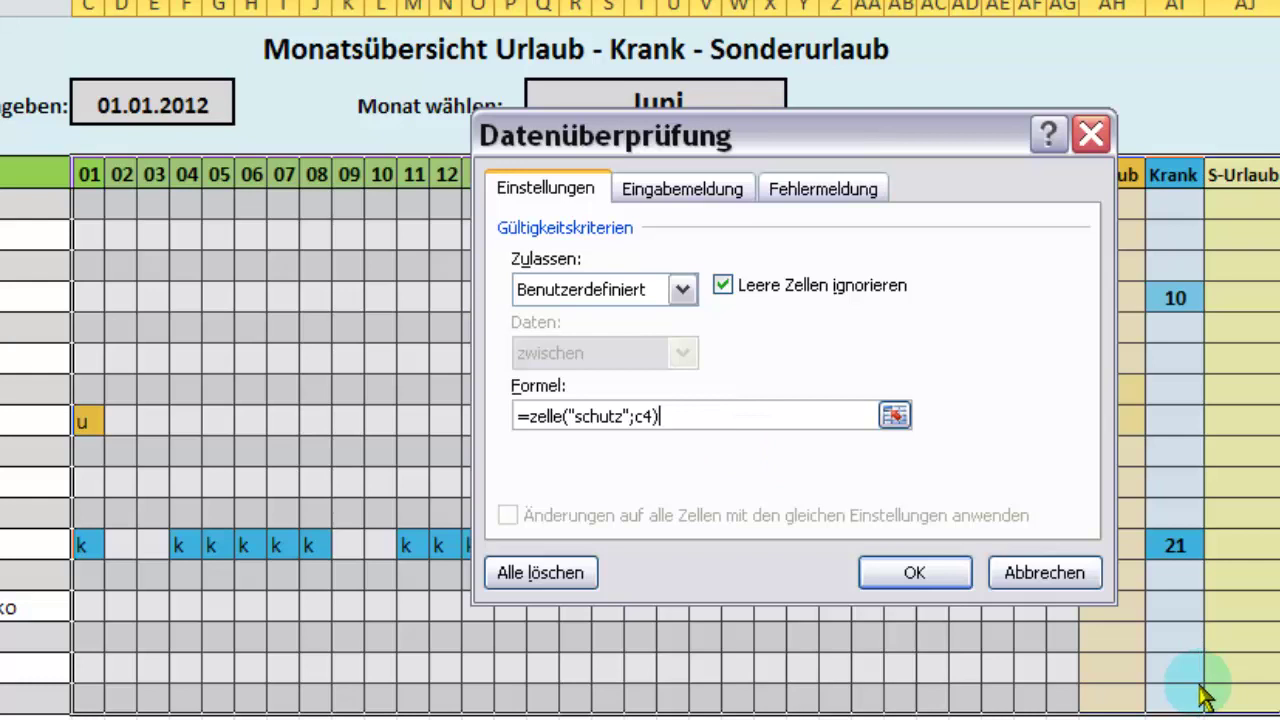
pyautogui.click(823, 188)
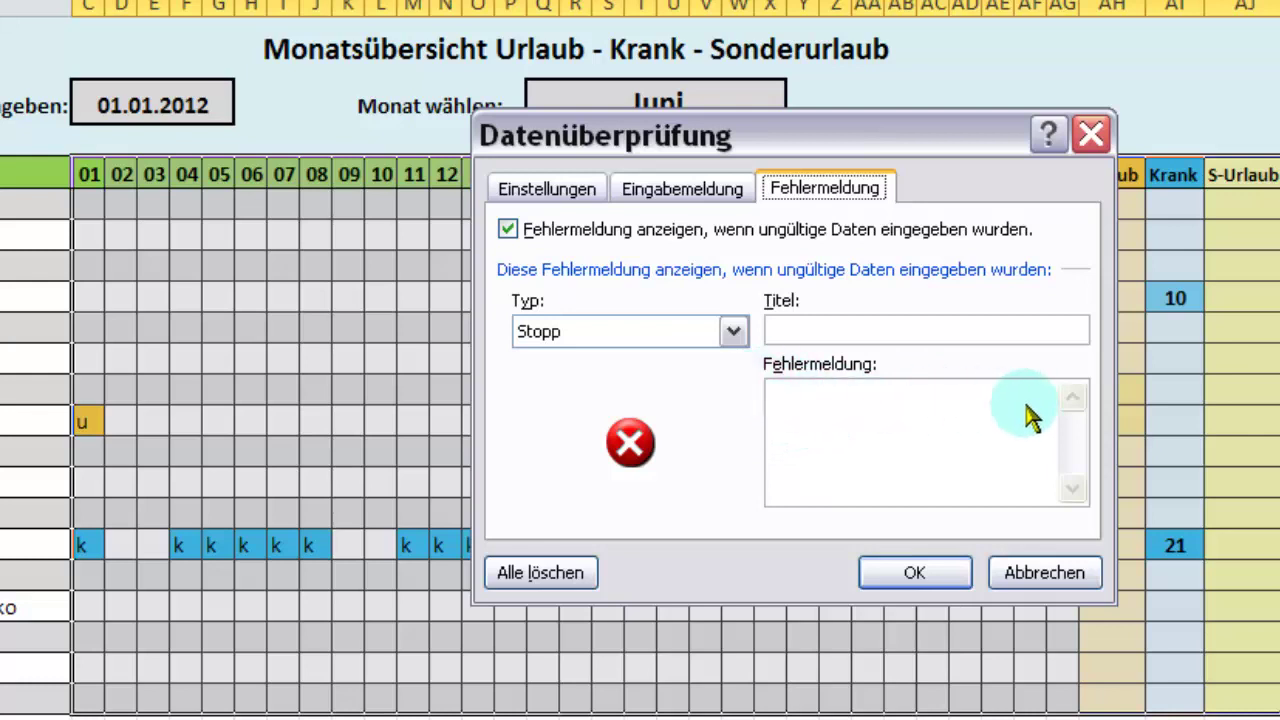
pyautogui.click(546, 190)
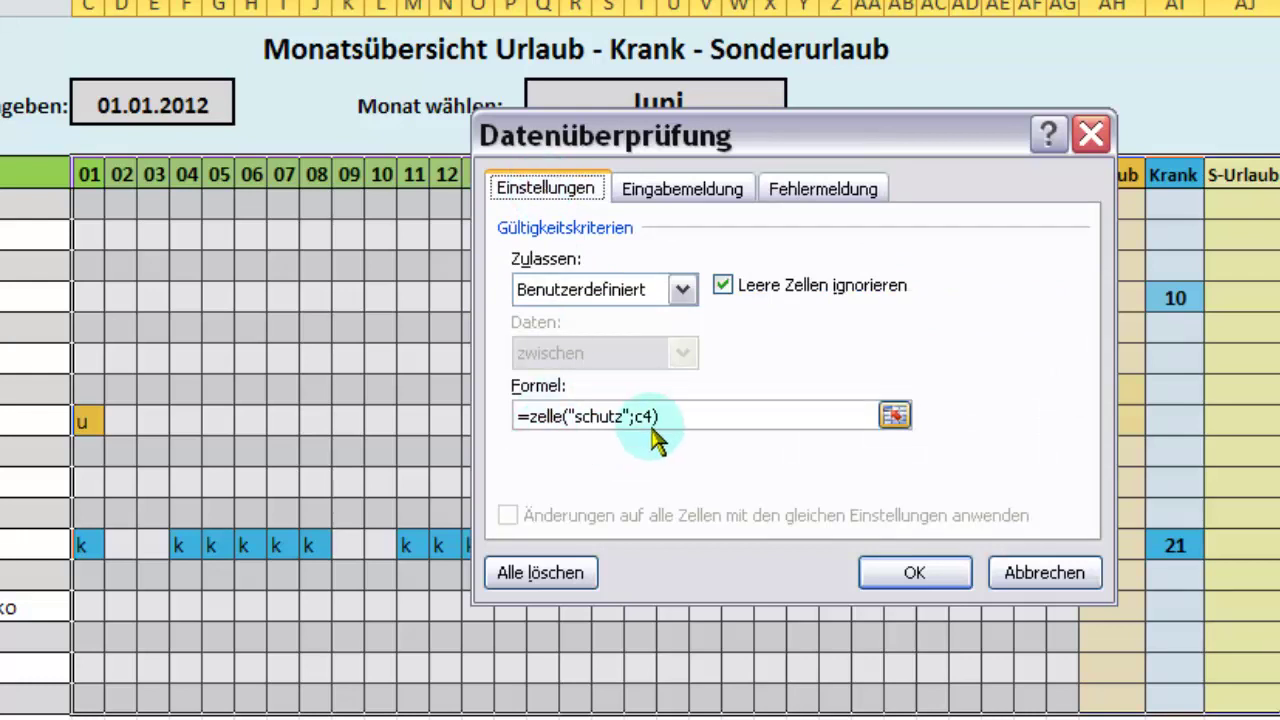
pyautogui.click(910, 570)
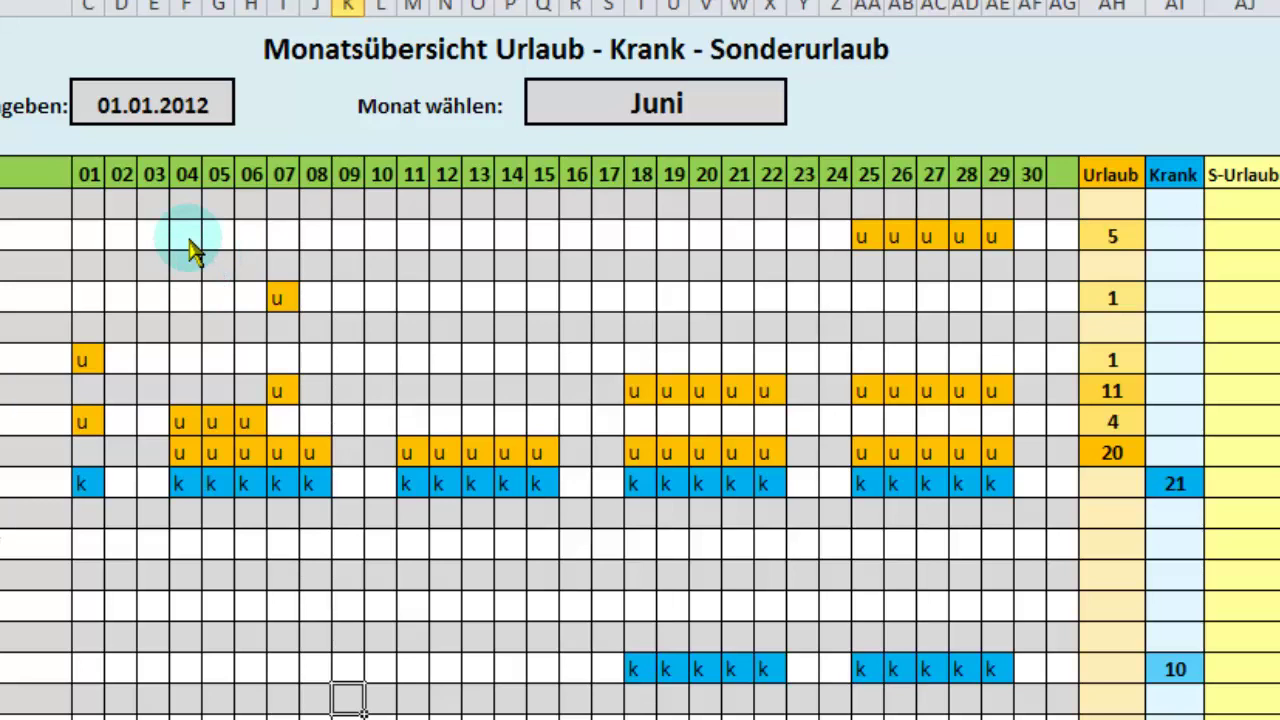
pyautogui.click(190, 242)
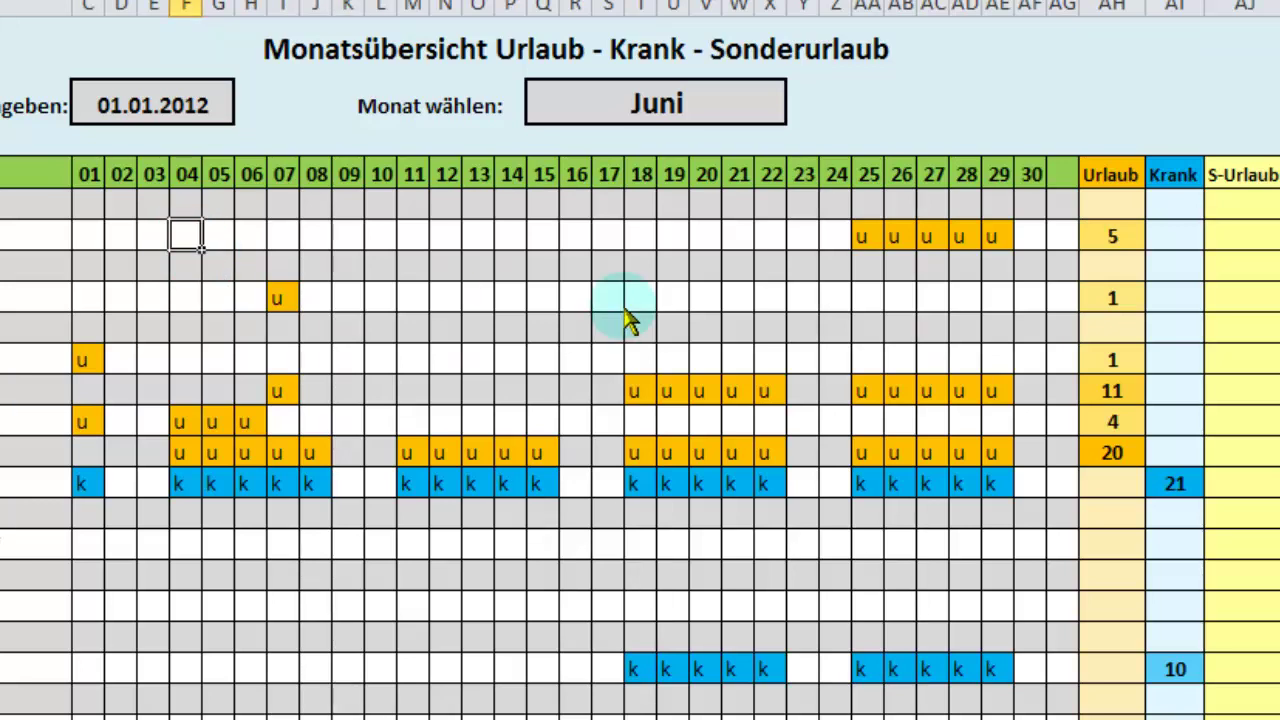
pyautogui.write('k')
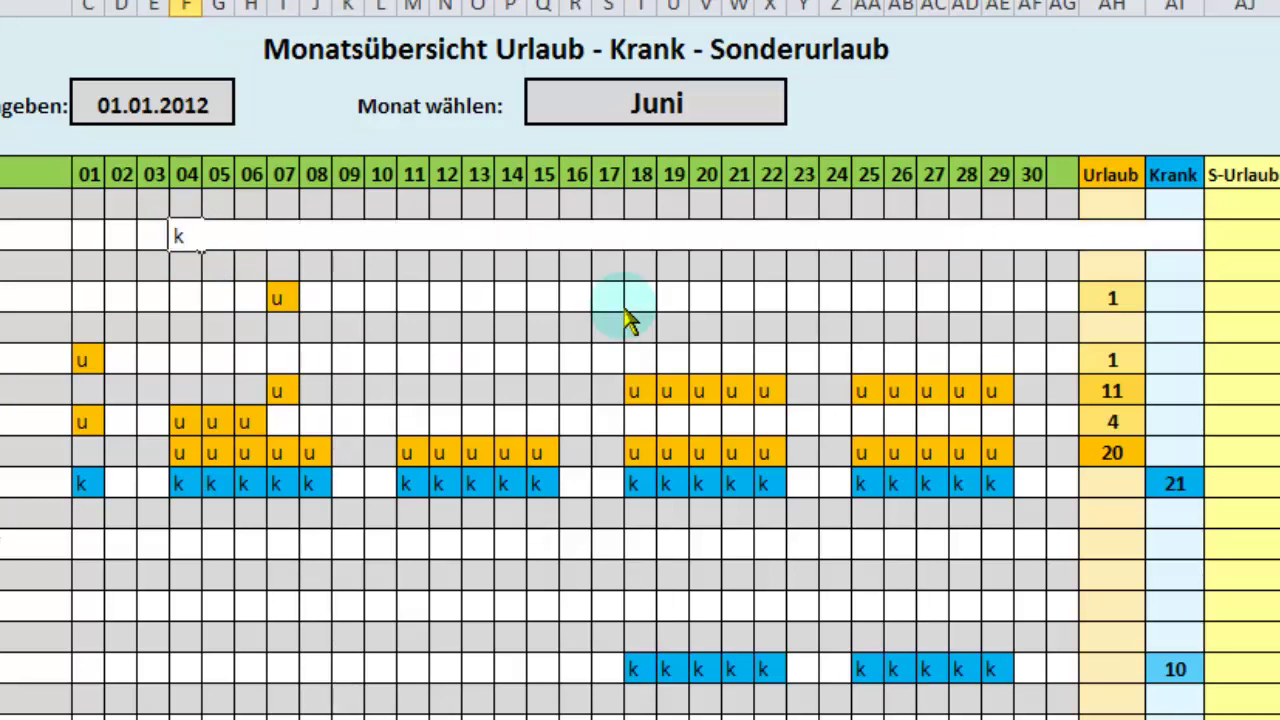
pyautogui.press('Return')
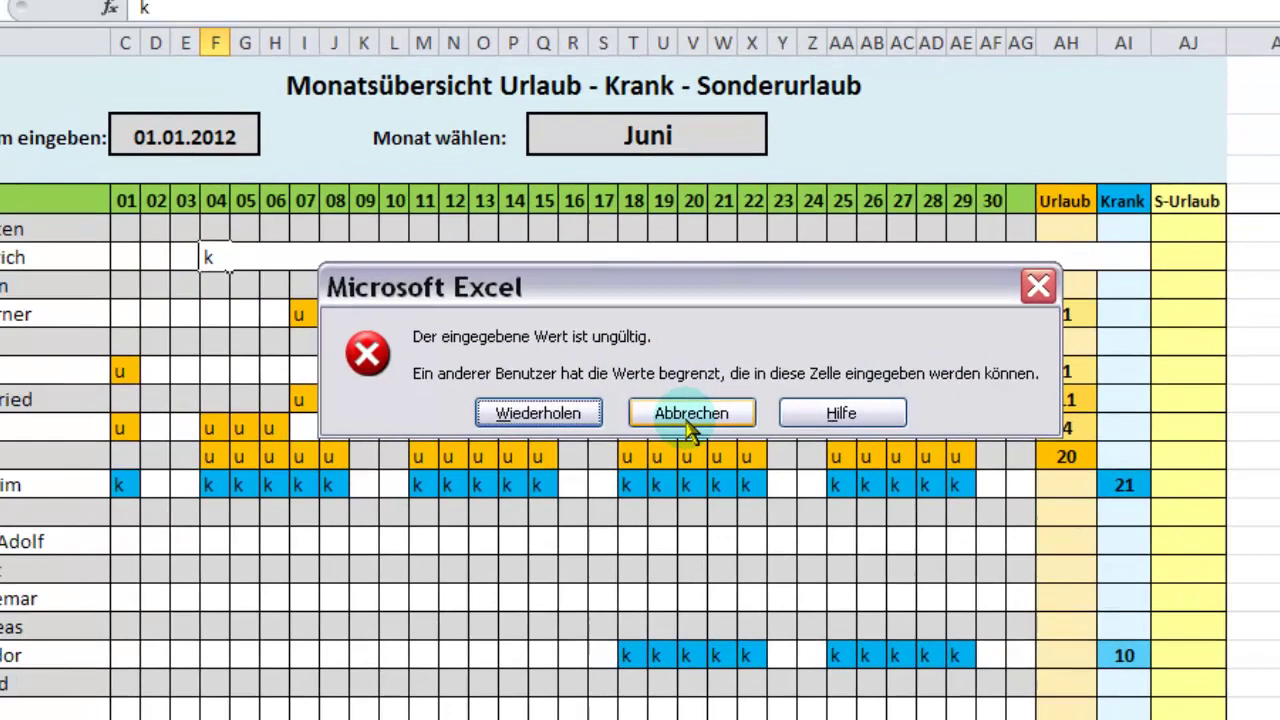
pyautogui.click(705, 405)
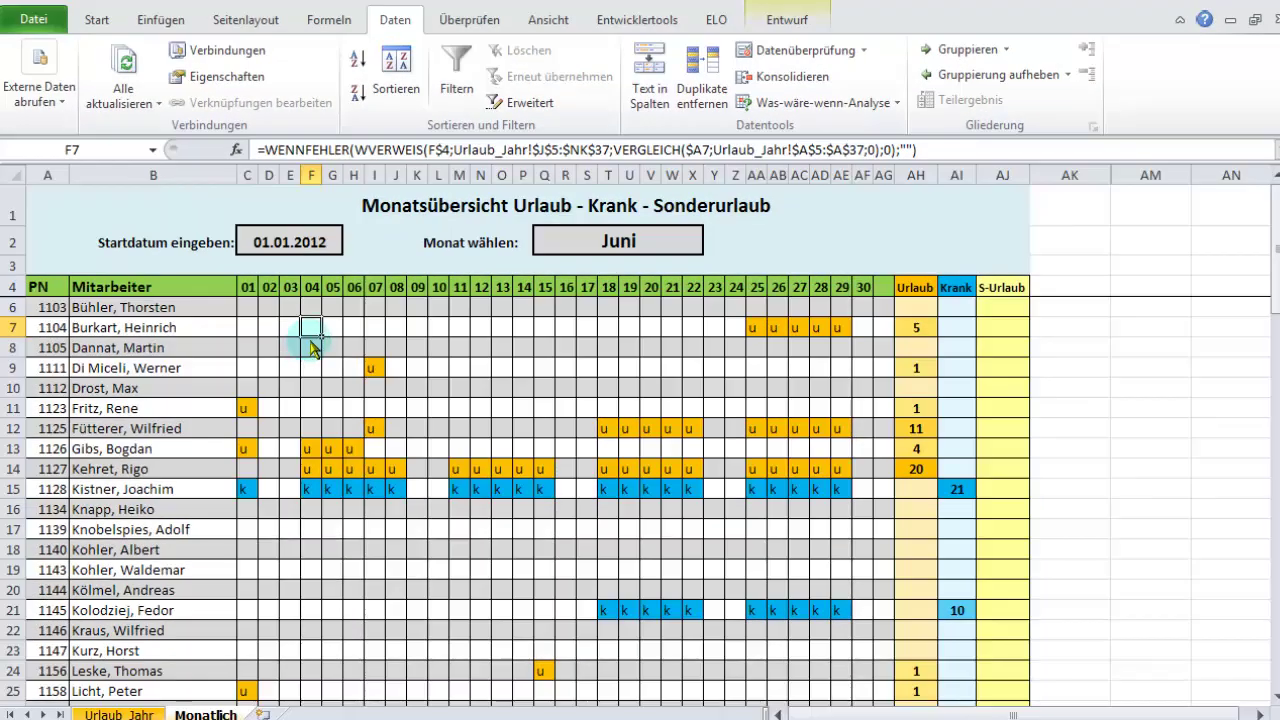
pyautogui.scroll(-3, 311, 345)
pyautogui.scroll(-3, 311, 345)
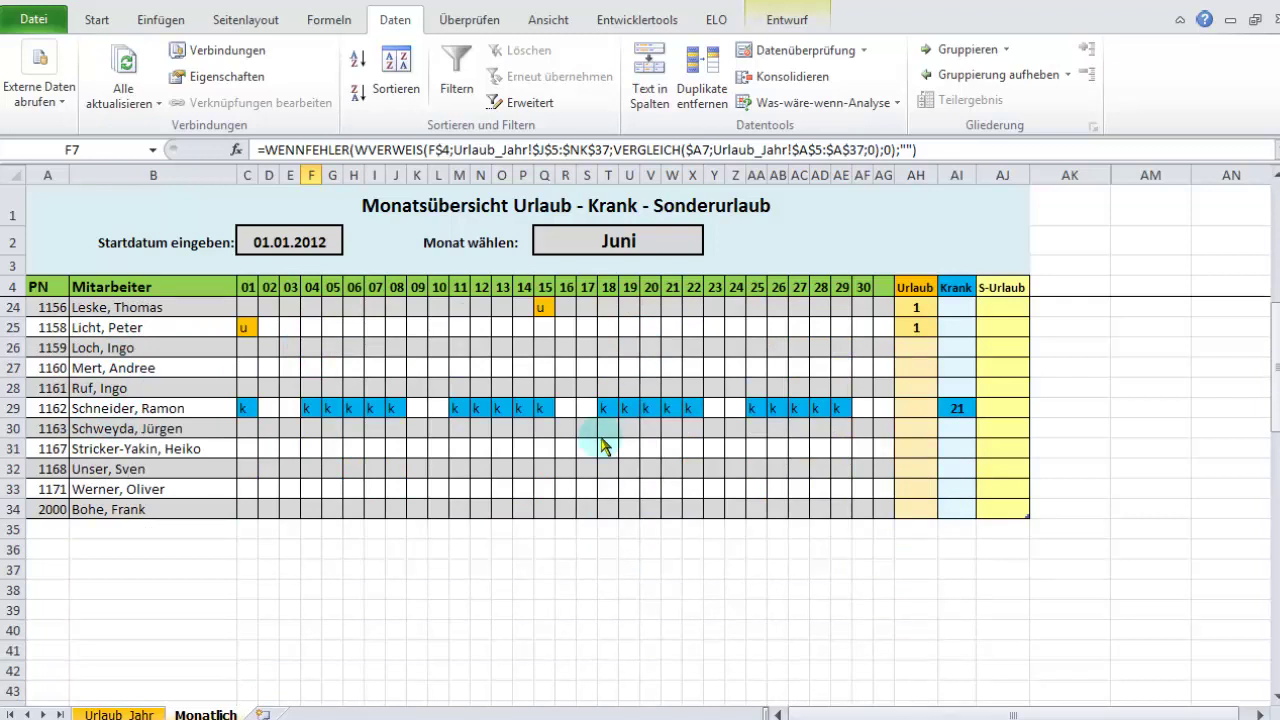
pyautogui.scroll(6, 603, 445)
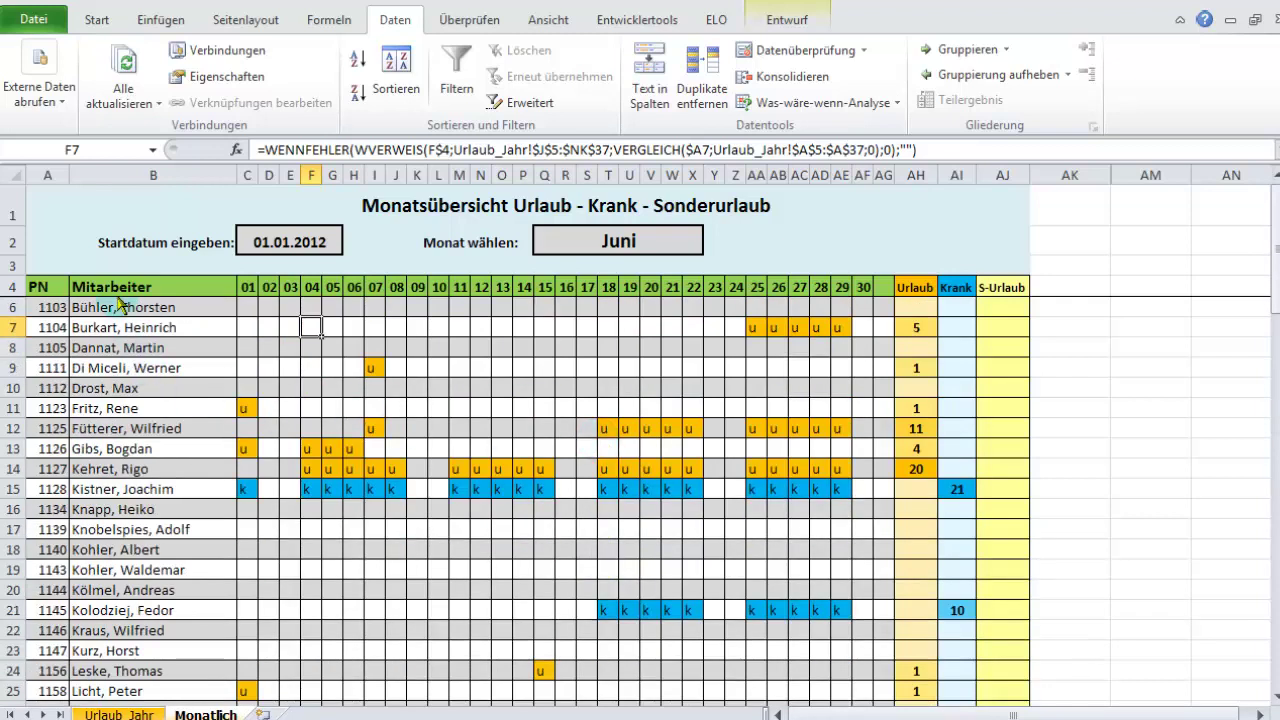